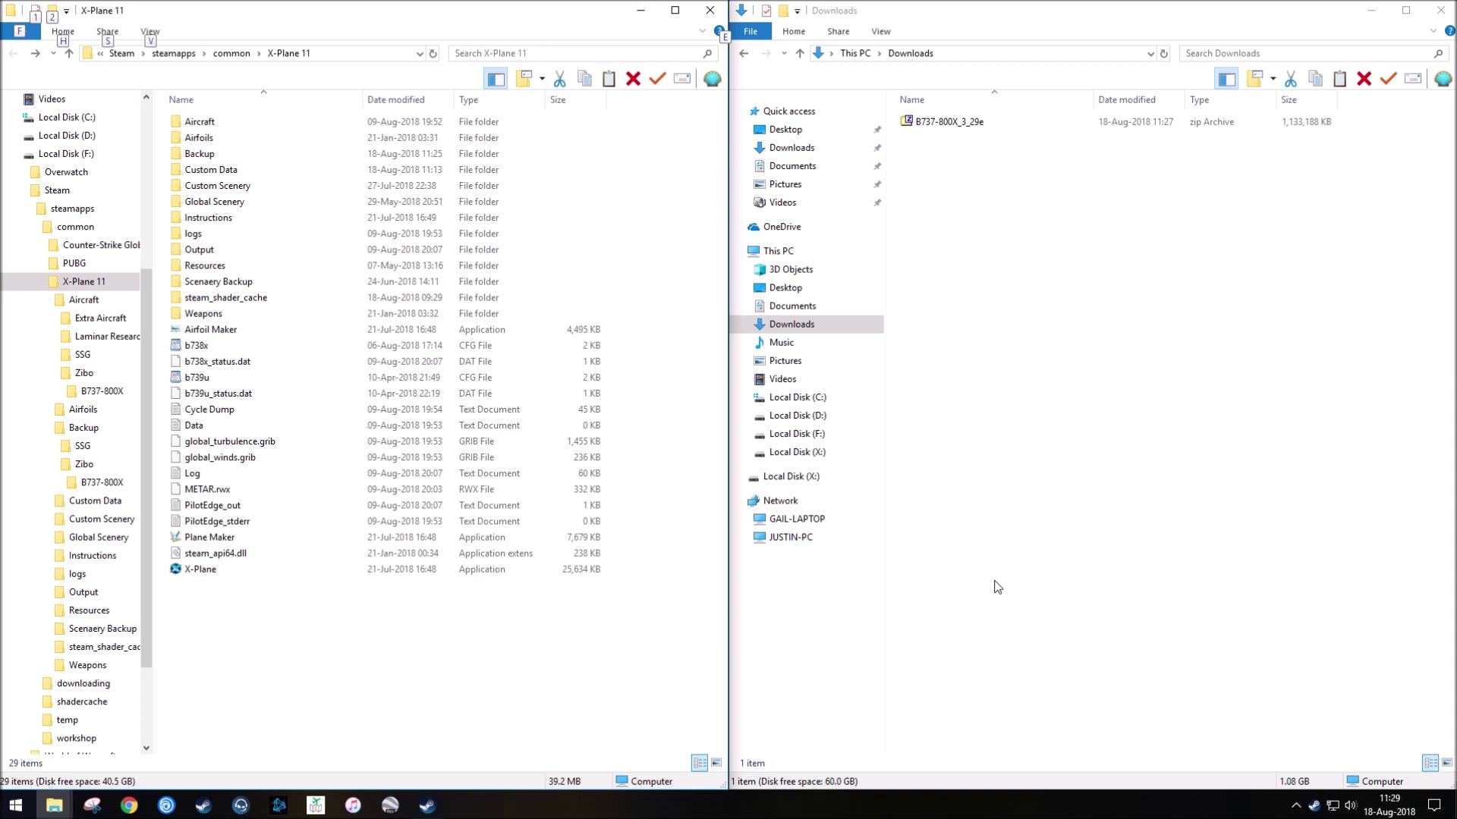
Switch to Chrome, search Google for "zibo mod" and open the X-Plane.org forum topic with info, installation and download links.
click(129, 805)
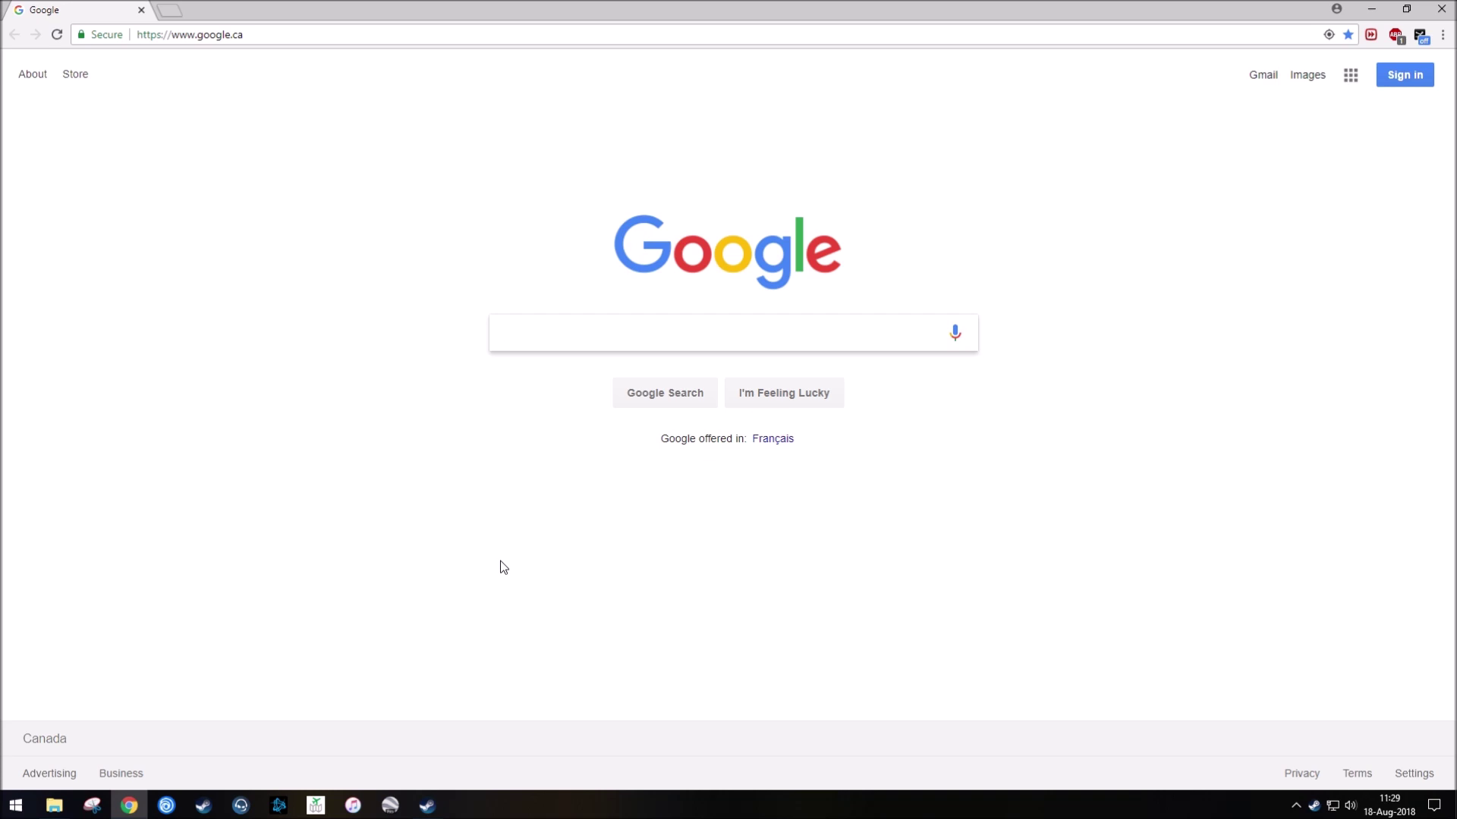
text(zibo mod)
key(Return)
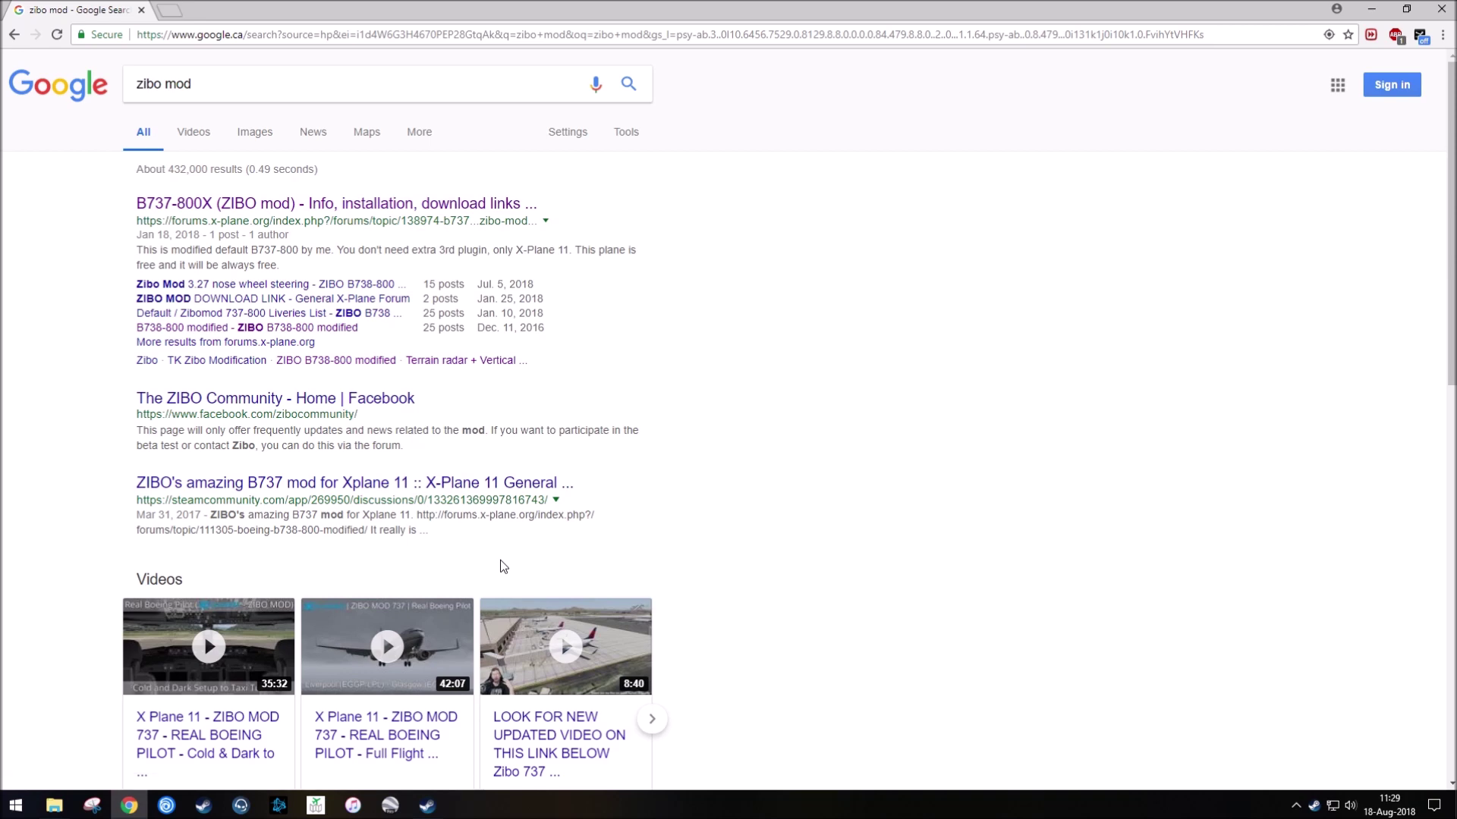
click(300, 205)
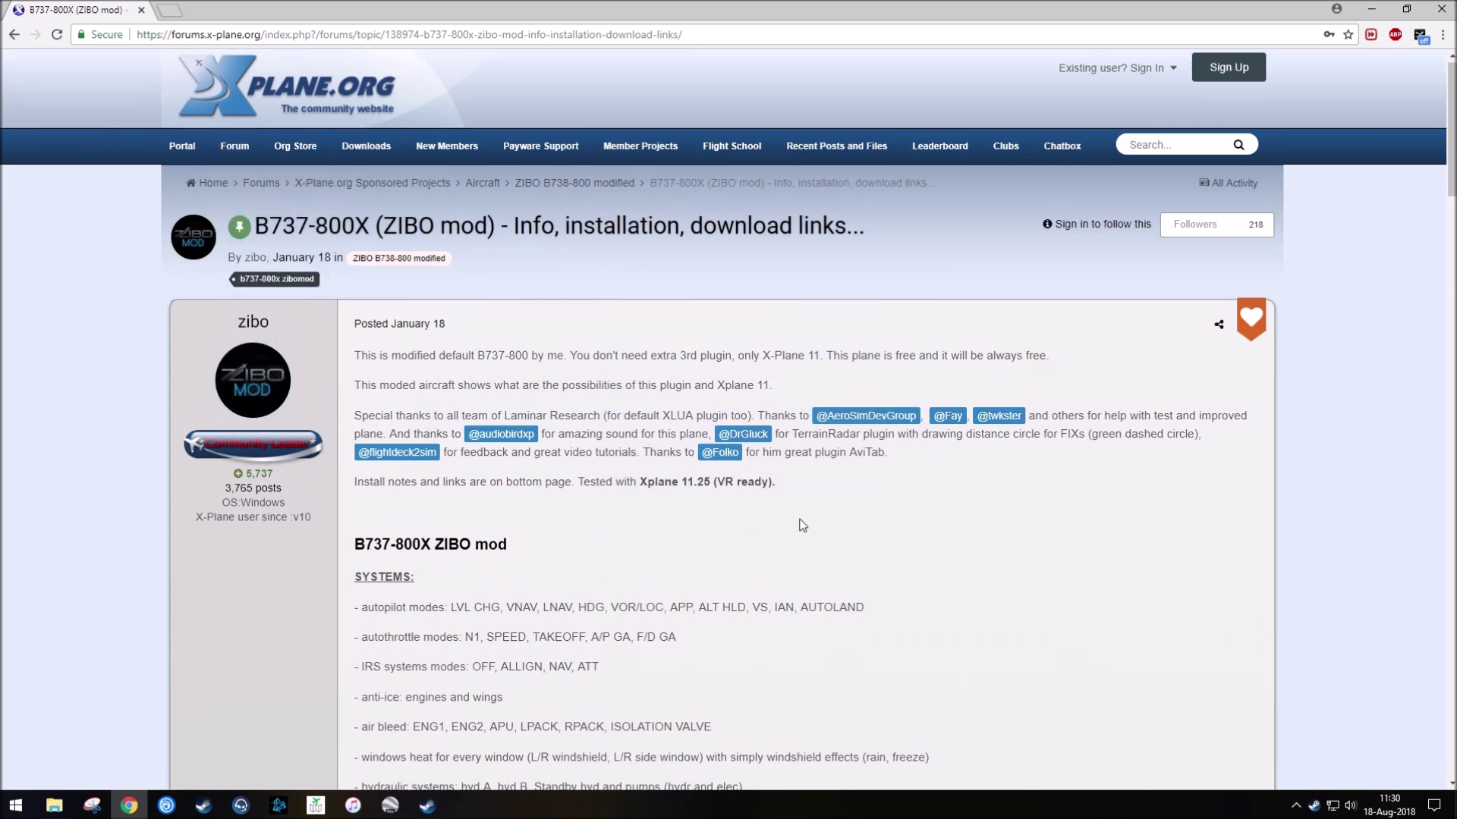
Find the download links in the forum post and open the ZIBOmod B737-800X Google Drive folder.
scroll(804, 486, down, 14)
scroll(805, 480, down, 18)
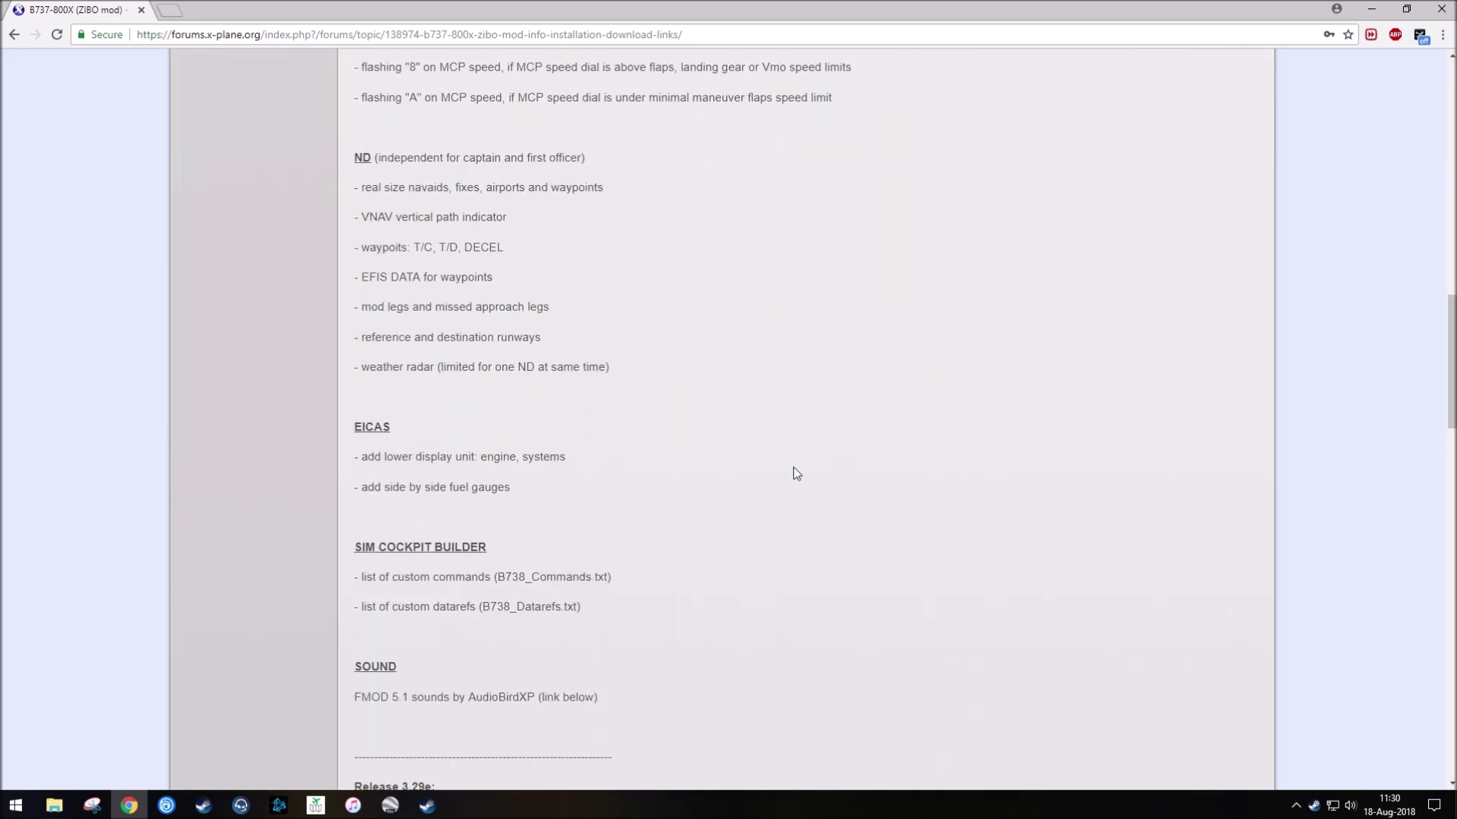
scroll(782, 455, down, 4)
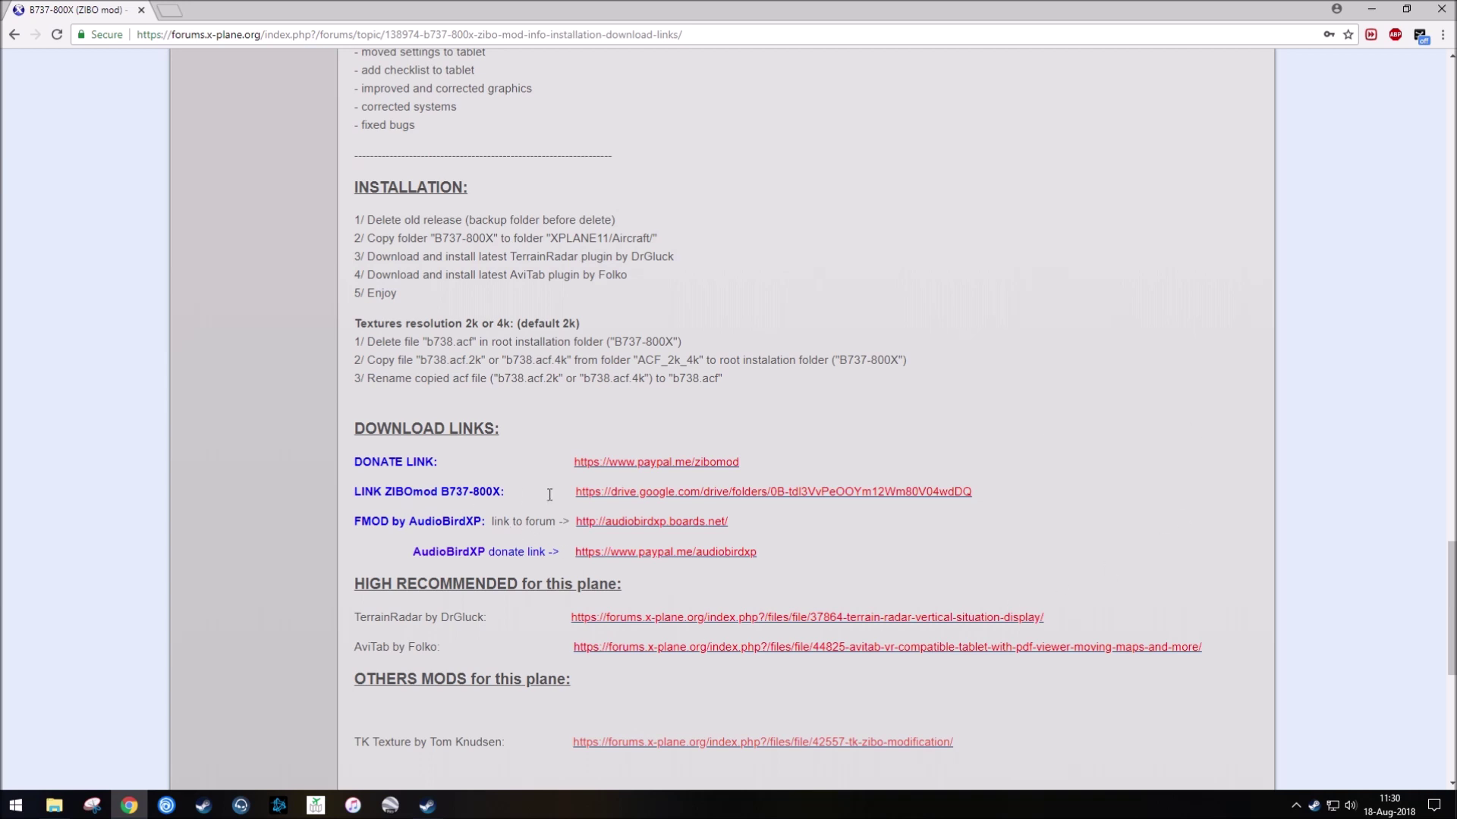
click(684, 495)
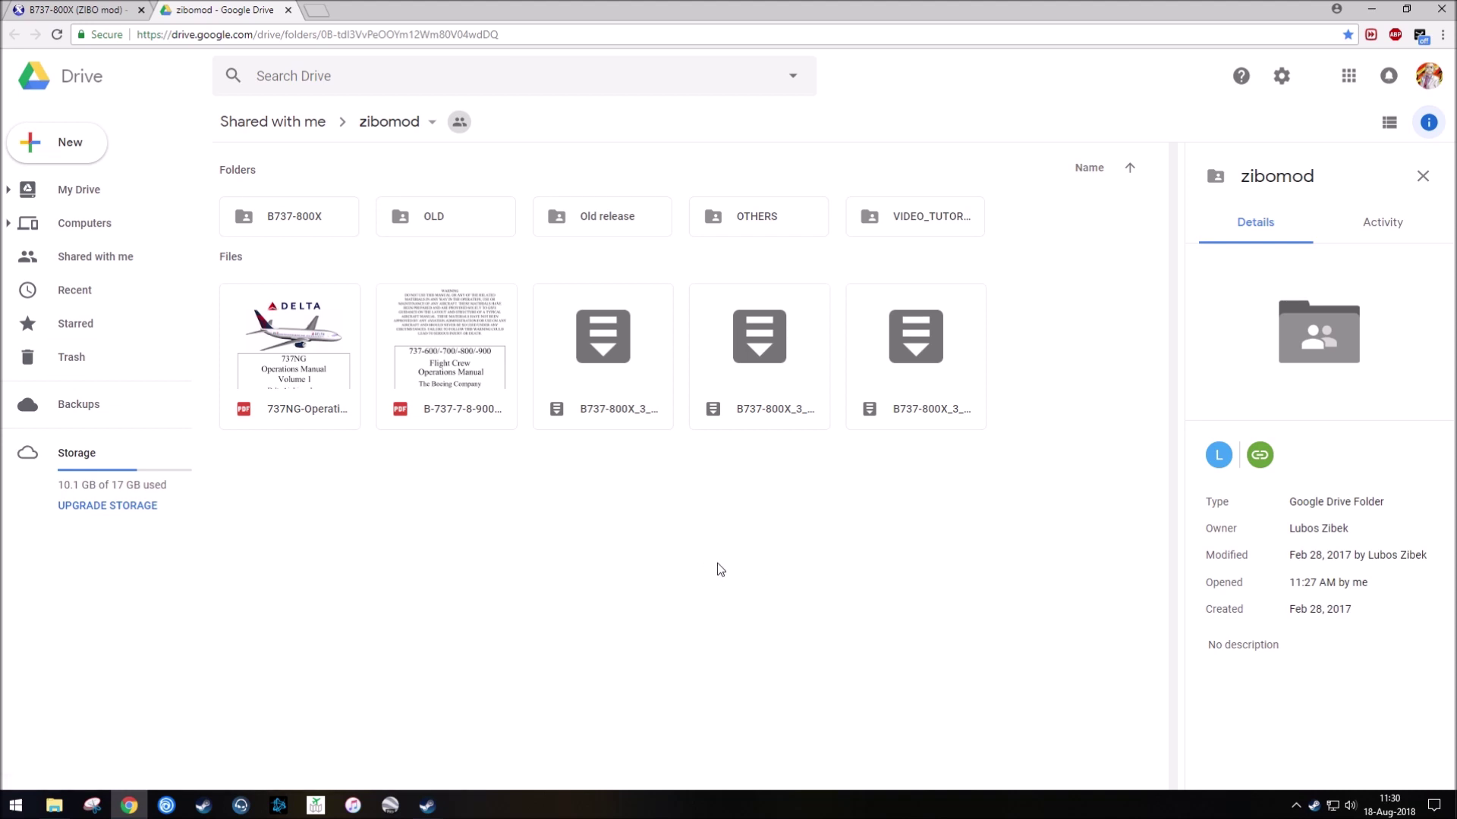
Compare the 3_29c, 3_29d and 3_29e zip archives, bring up the download option for B737-800X_3_29e.zip, and return to File Explorer.
click(605, 374)
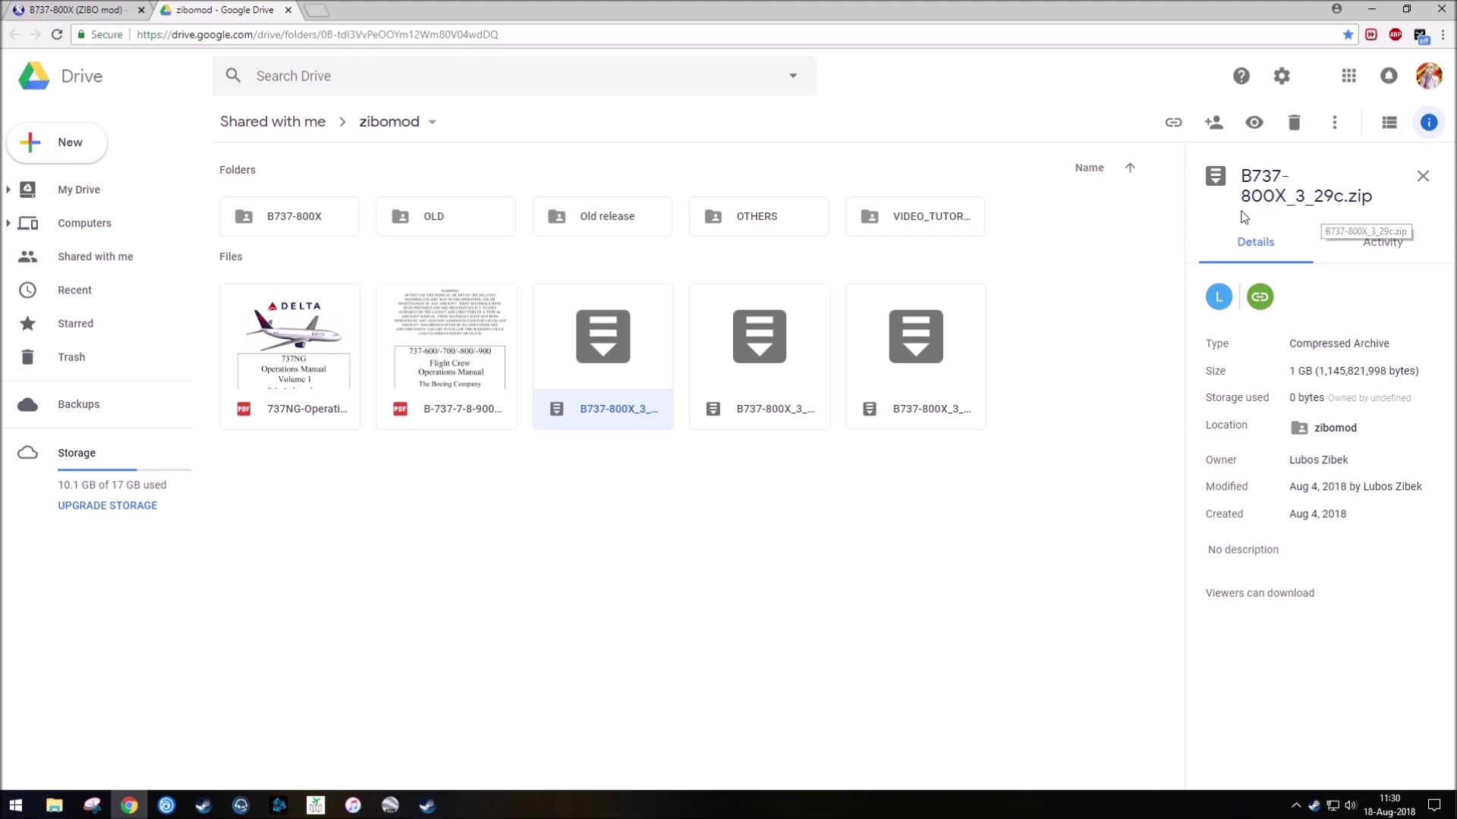
click(765, 350)
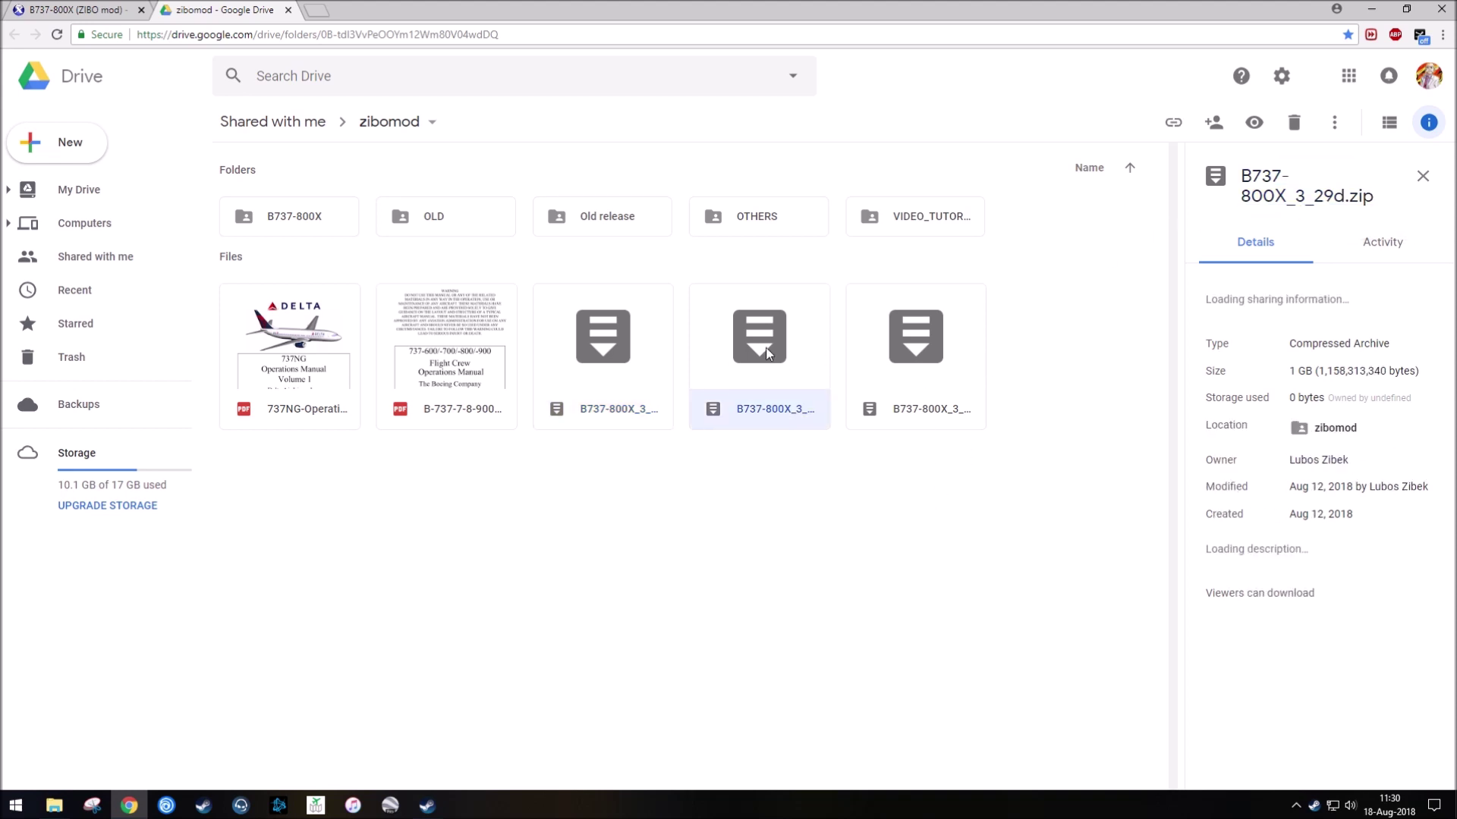
click(926, 352)
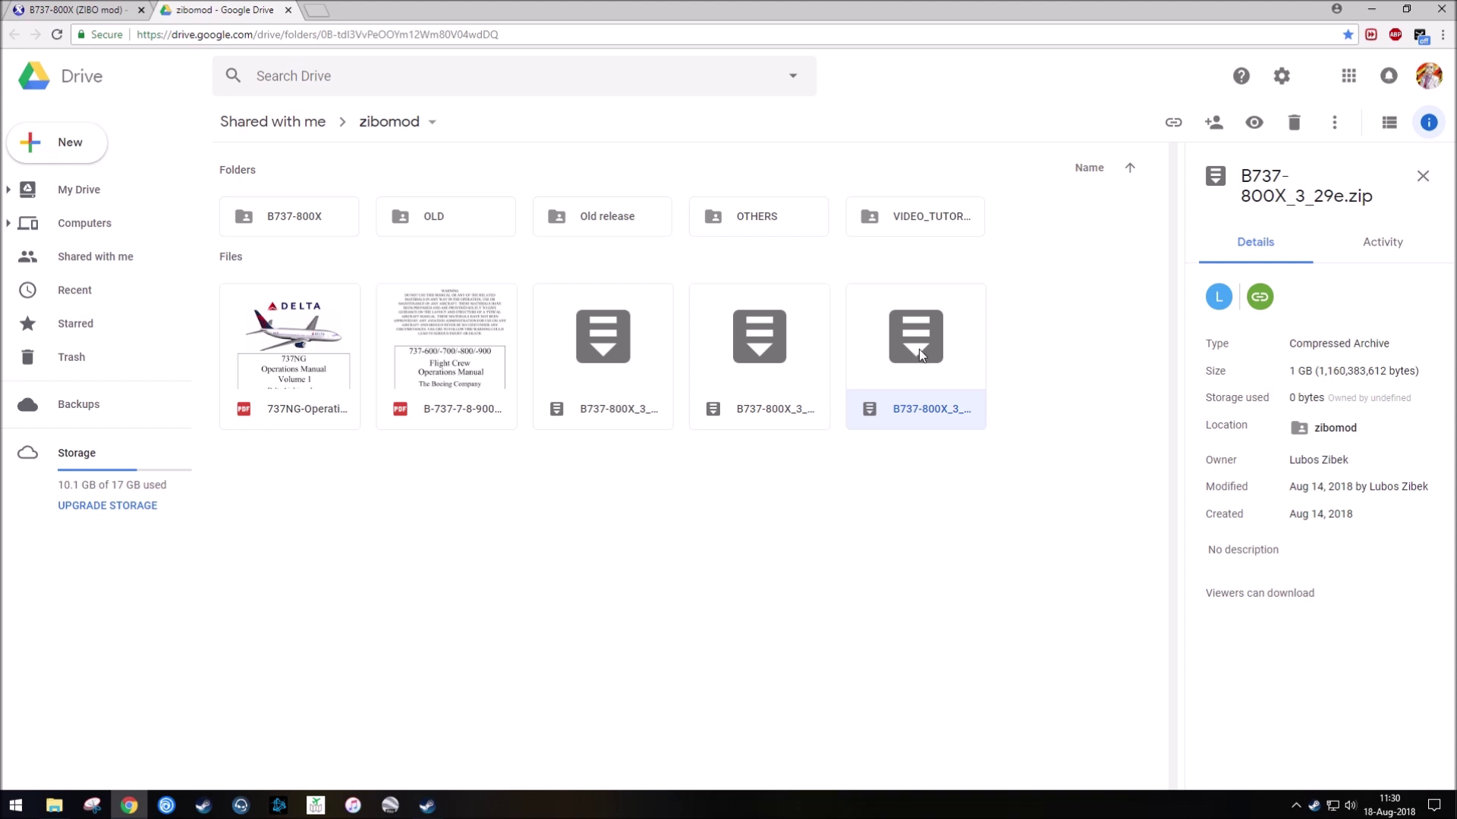
right_click(918, 349)
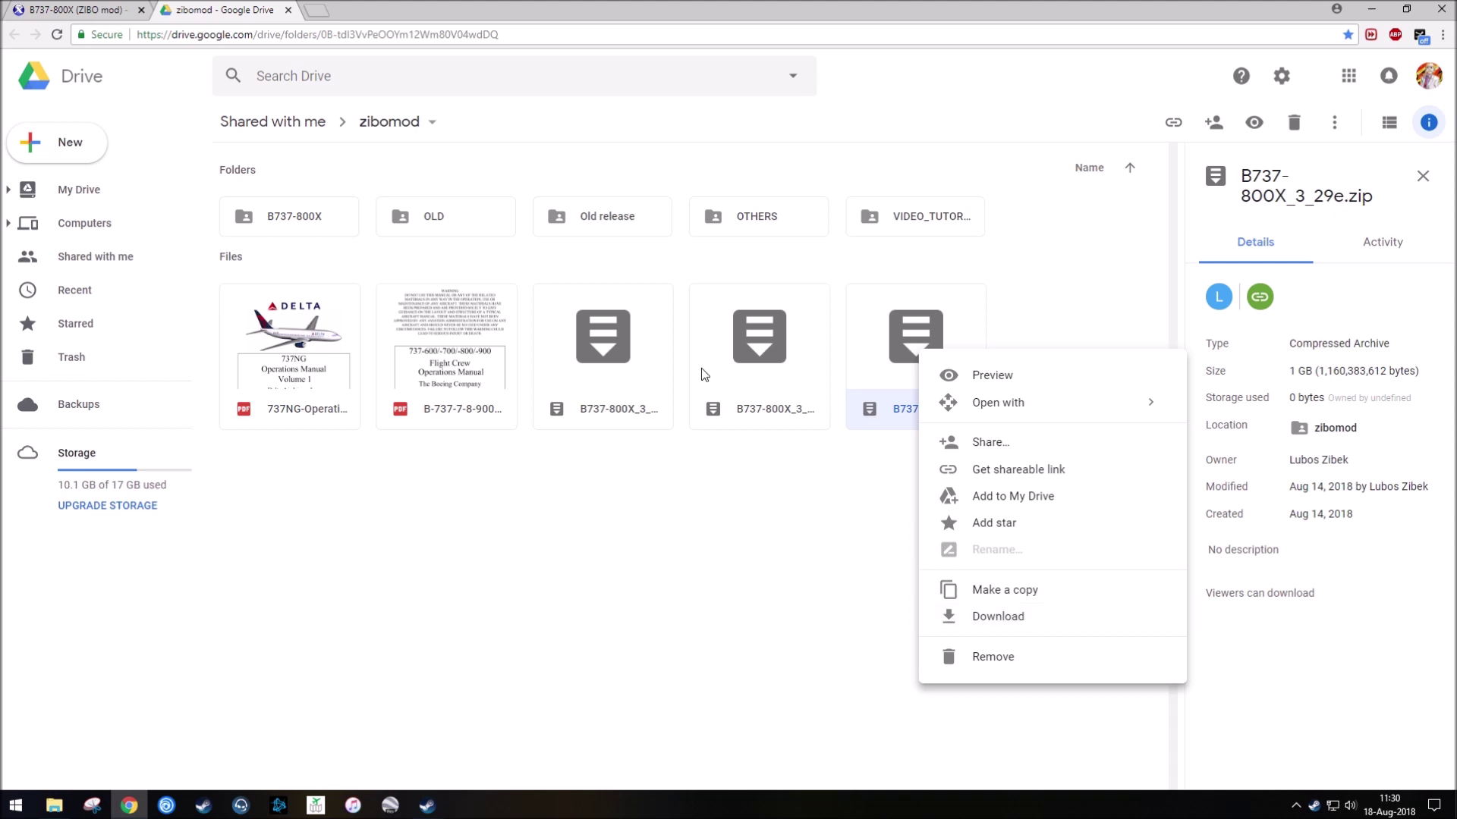
click(1426, 12)
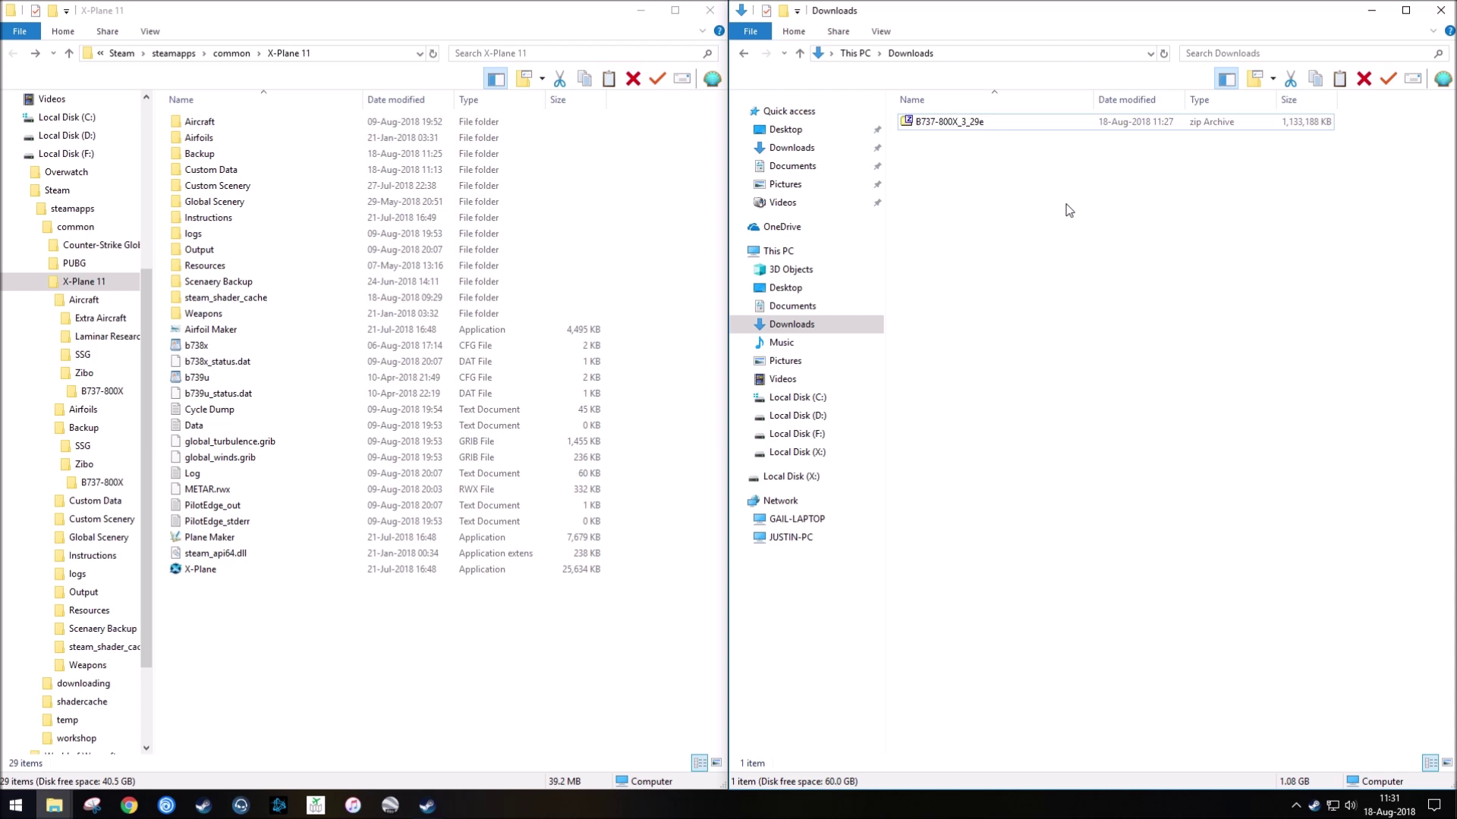
Examine the Zibo folder inside X-Plane 11's Backup folder and return to the X-Plane 11 folder.
double_click(215, 150)
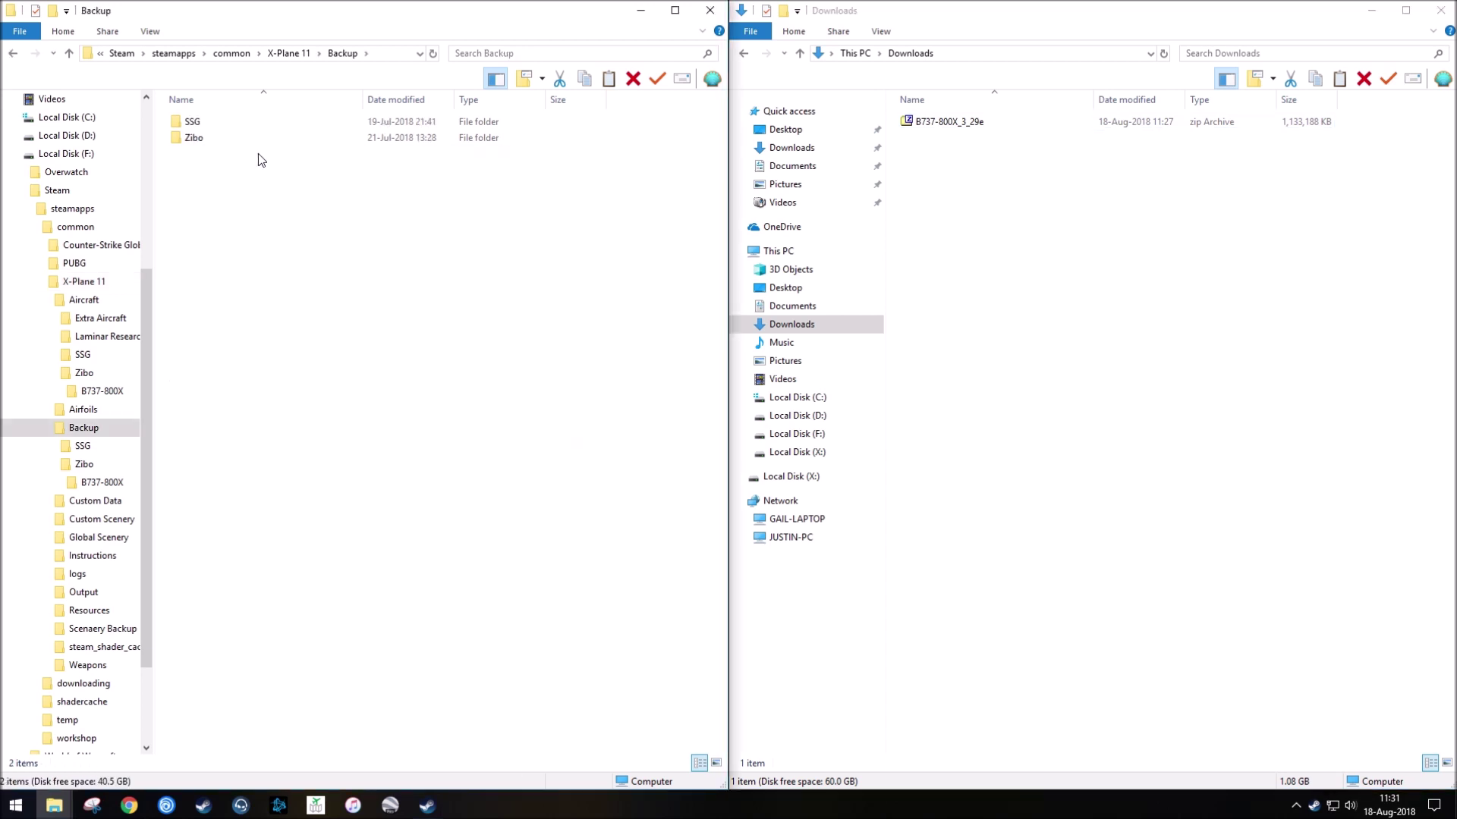
double_click(202, 139)
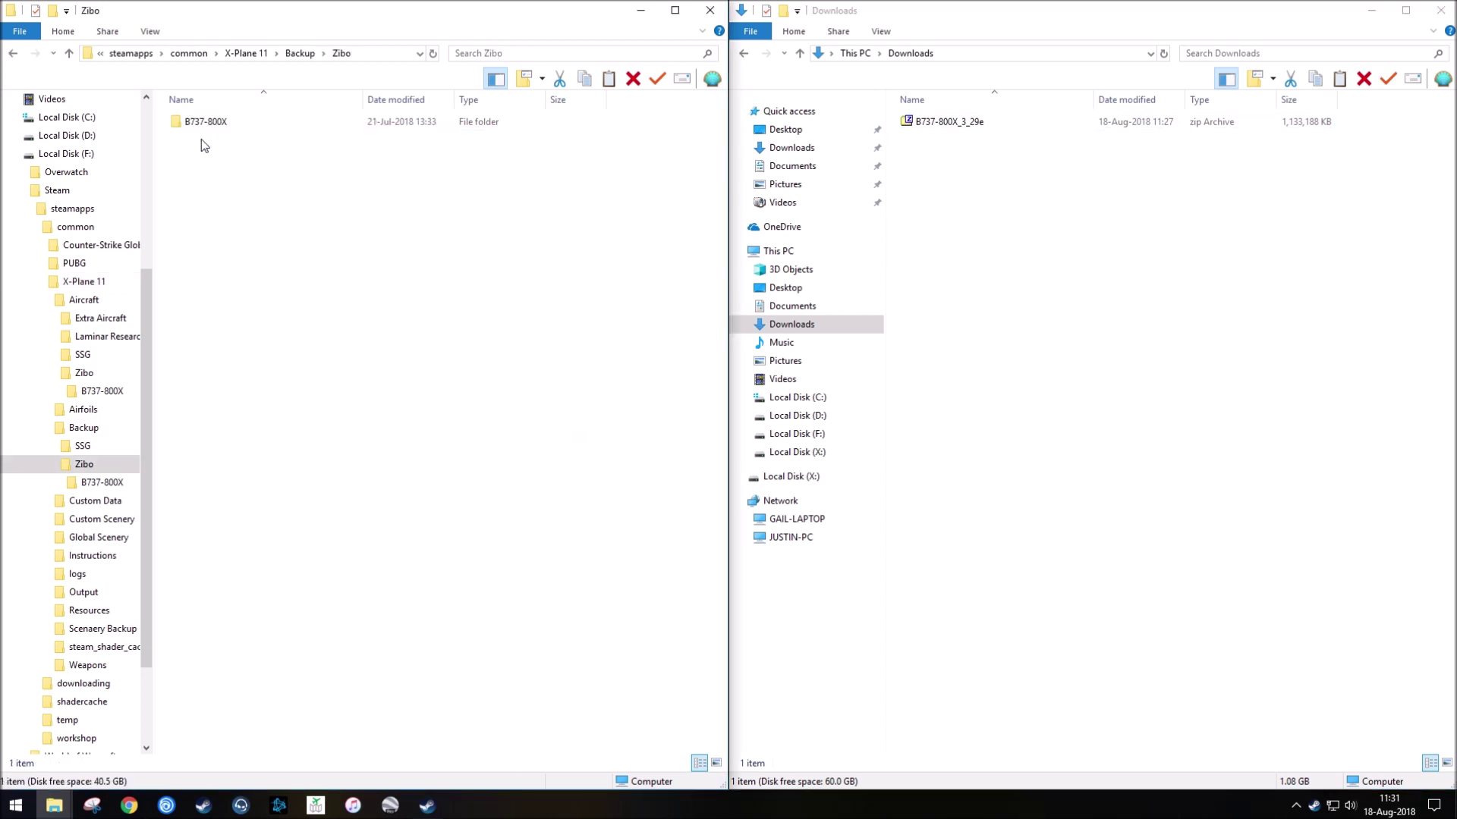
click(13, 53)
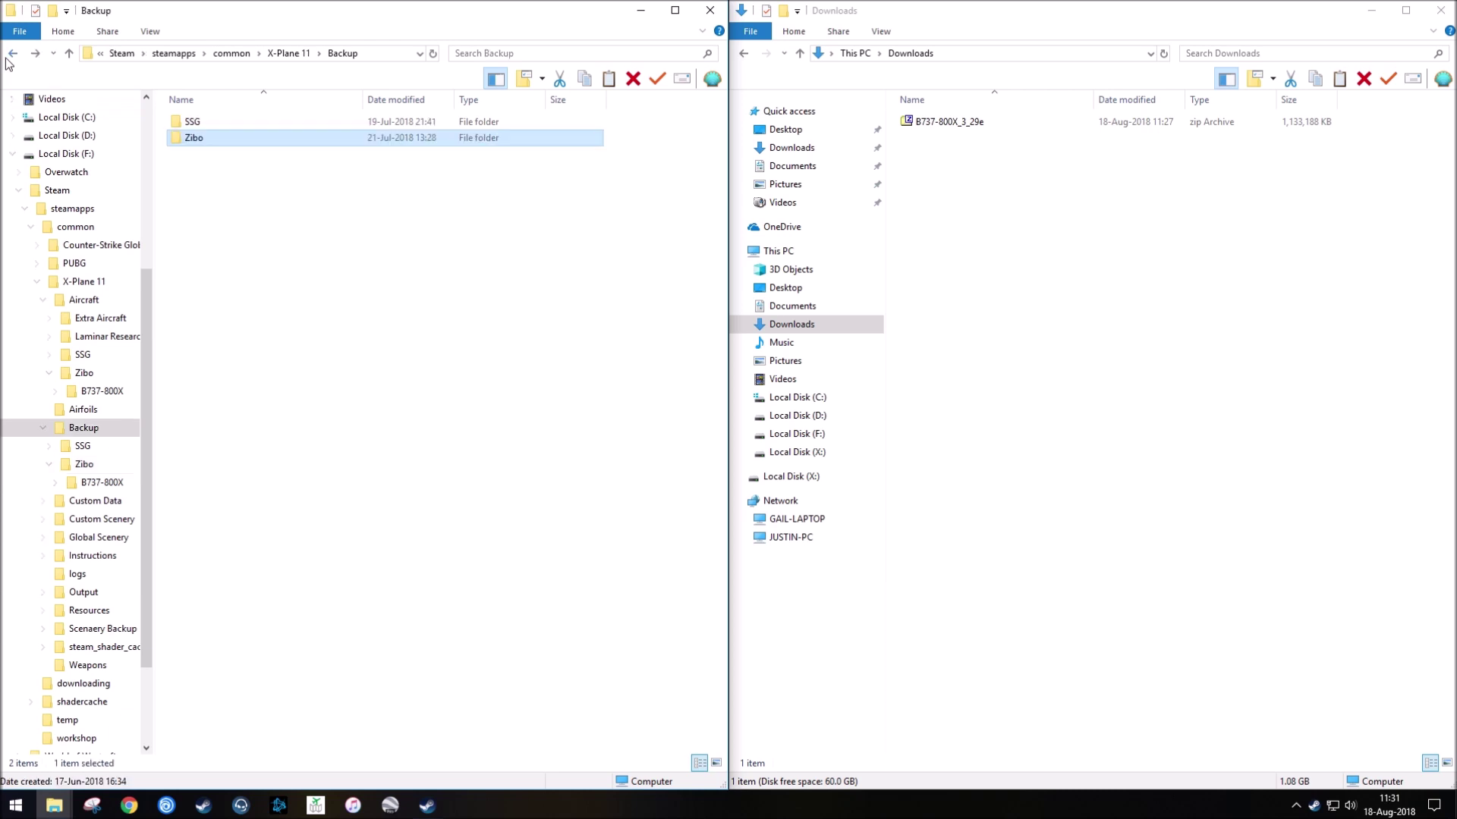
click(13, 53)
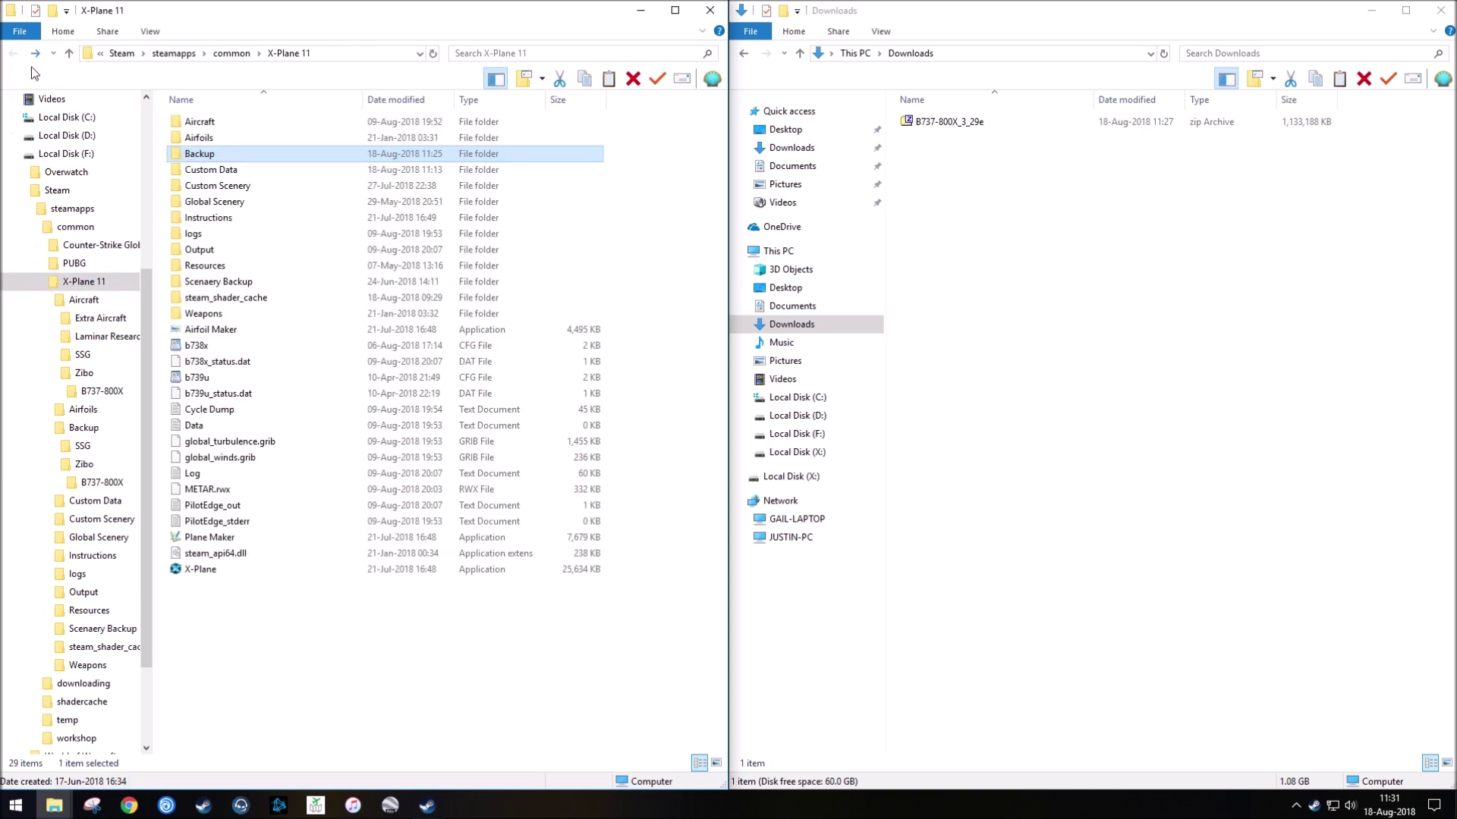
Cut the installed B737-800X folder from the Zibo folder inside X-Plane 11's Aircraft folder.
double_click(193, 122)
double_click(203, 171)
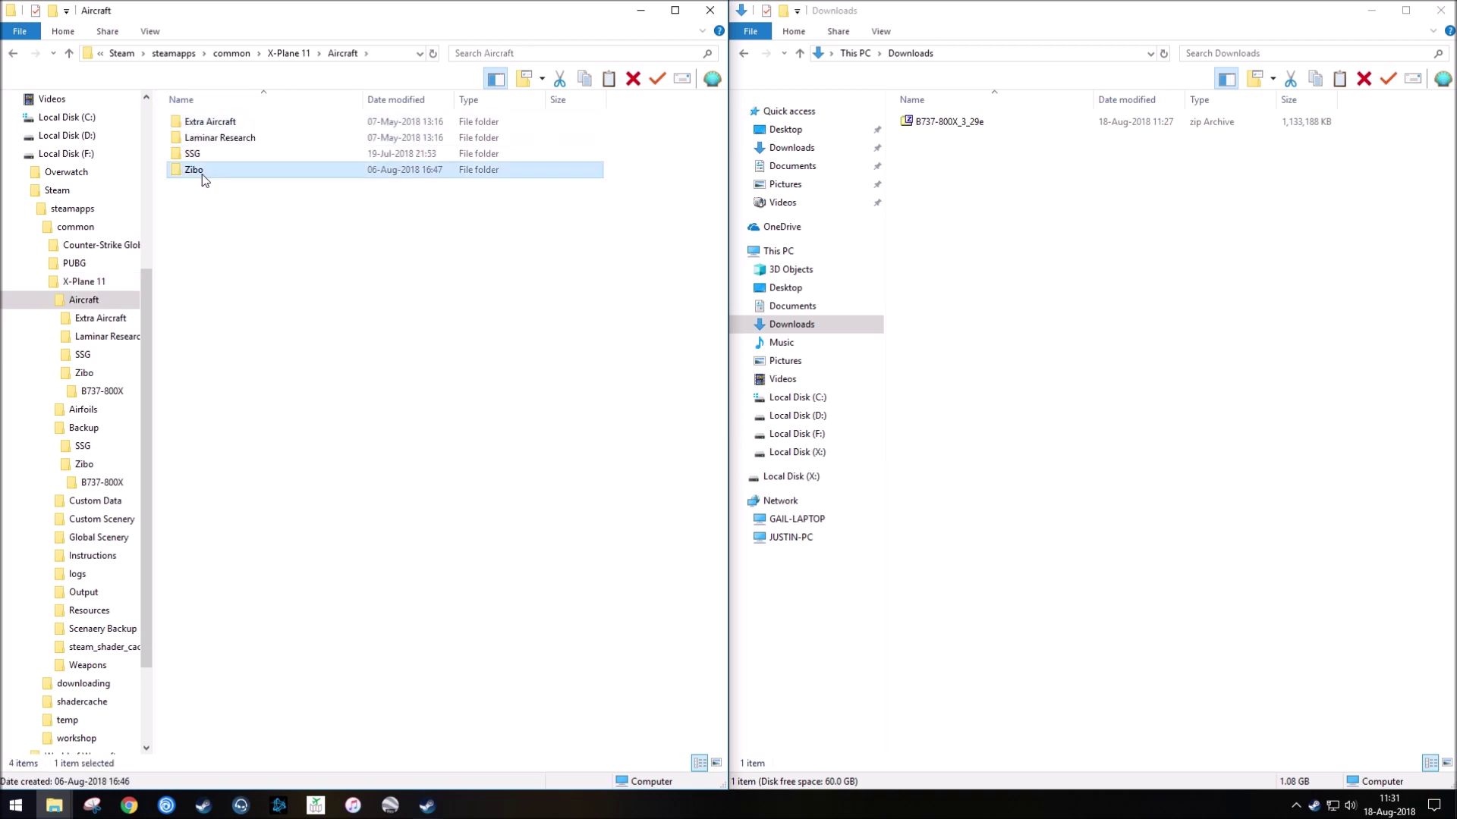
click(204, 123)
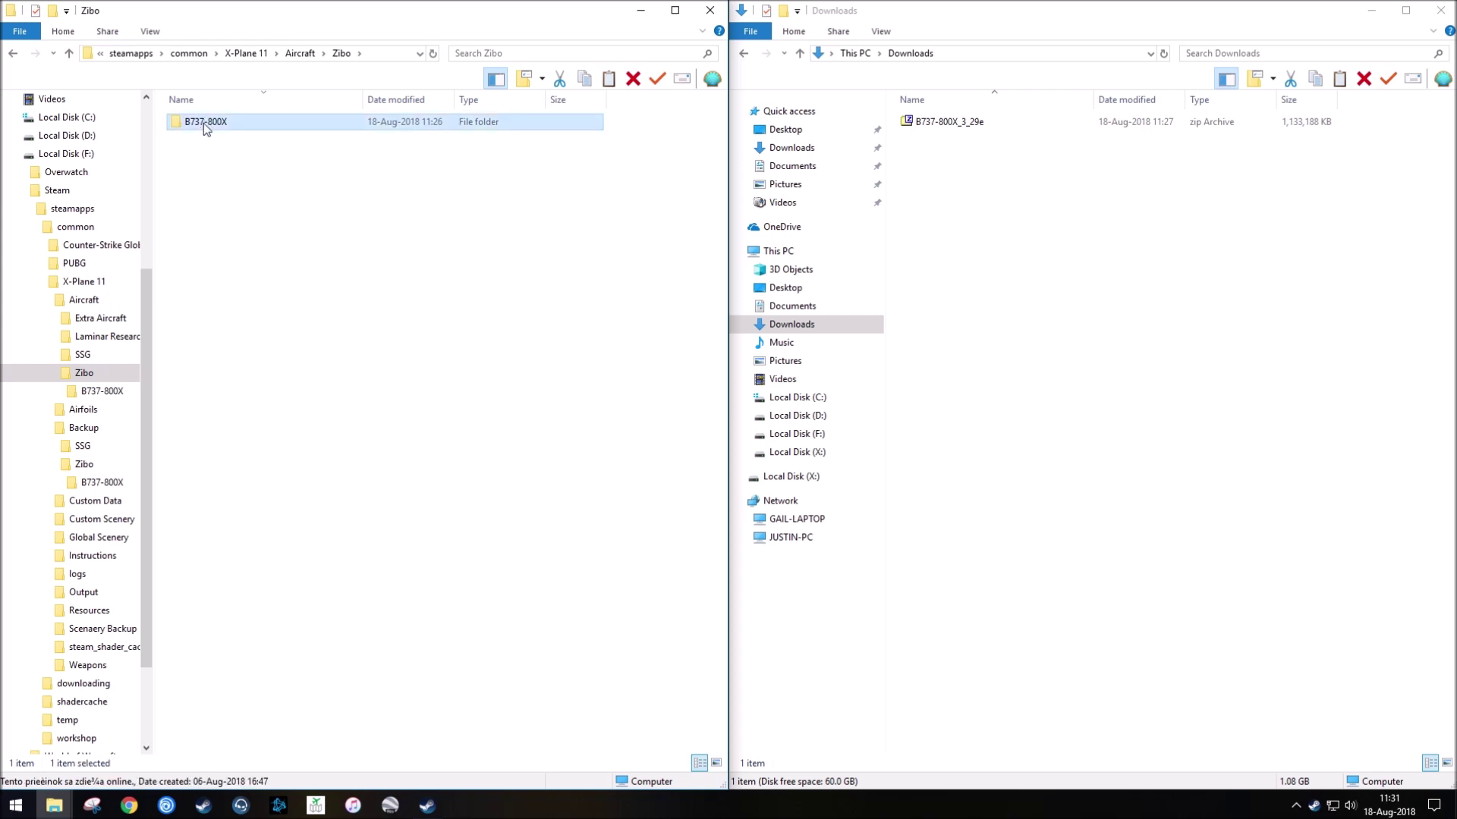
right_click(204, 123)
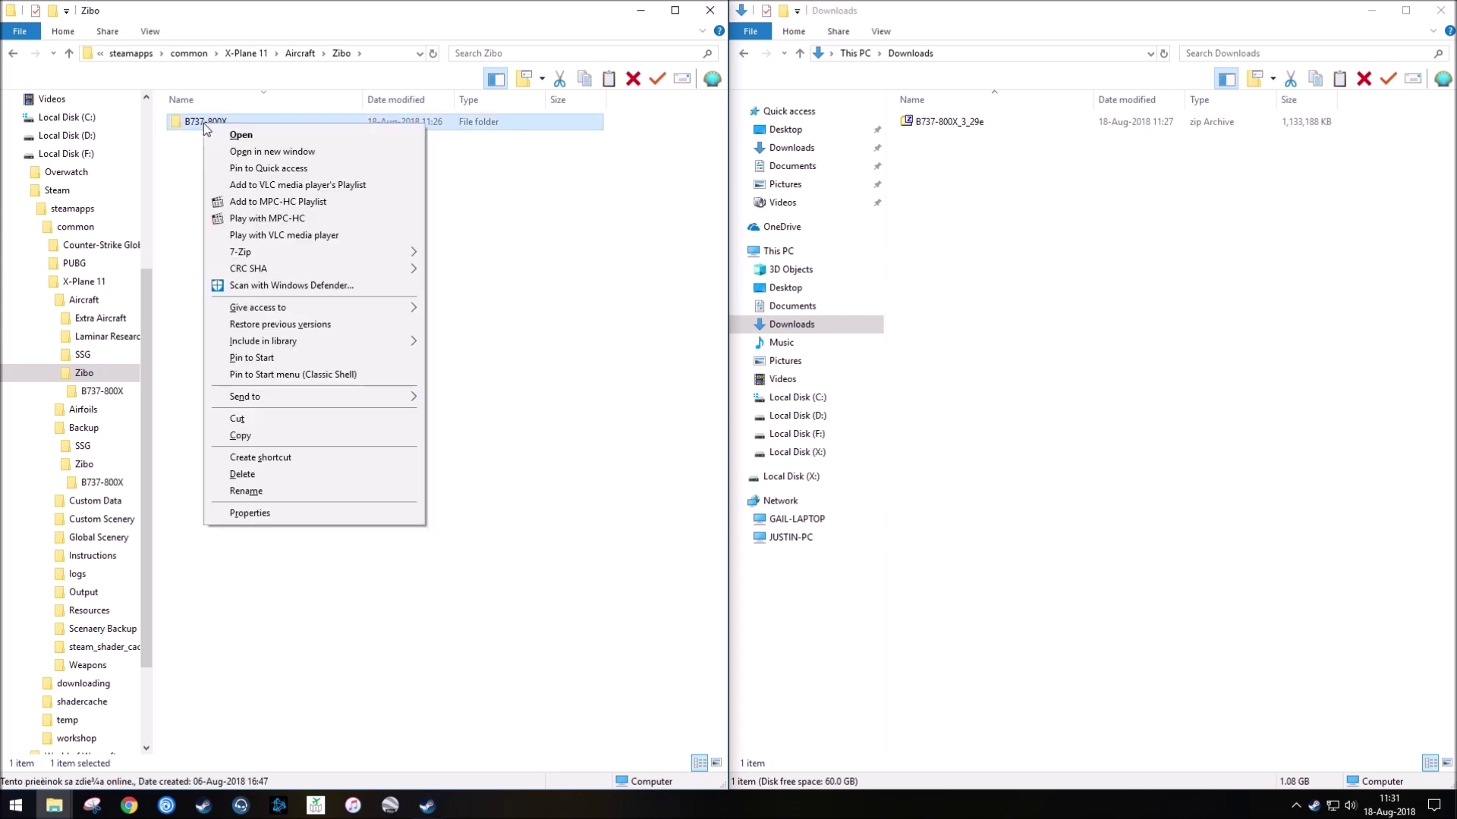
click(245, 419)
Delete the old B737-800X backup from the Zibo folder inside X-Plane 11's Backup folder.
click(13, 53)
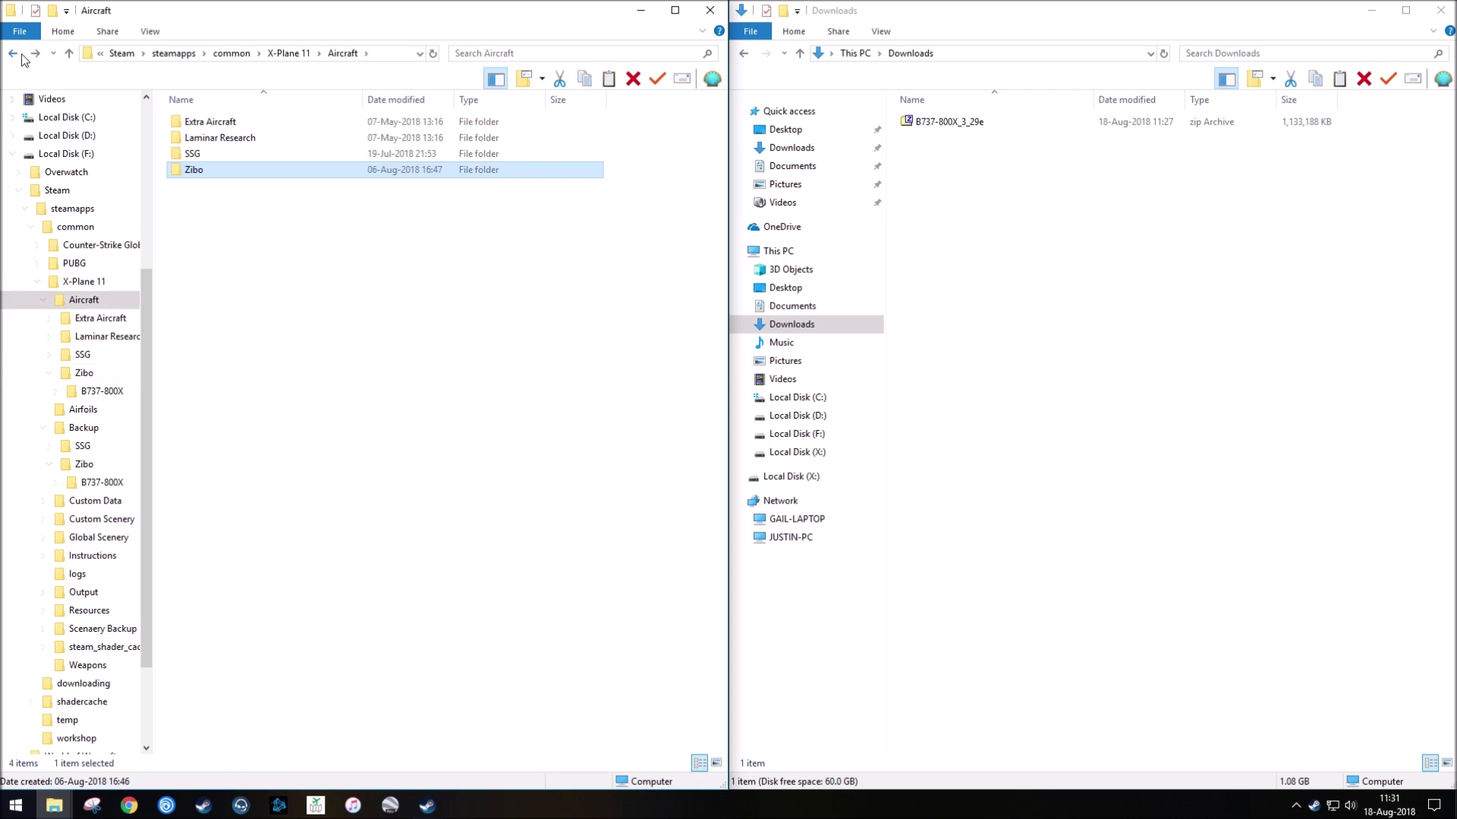
click(13, 53)
click(202, 155)
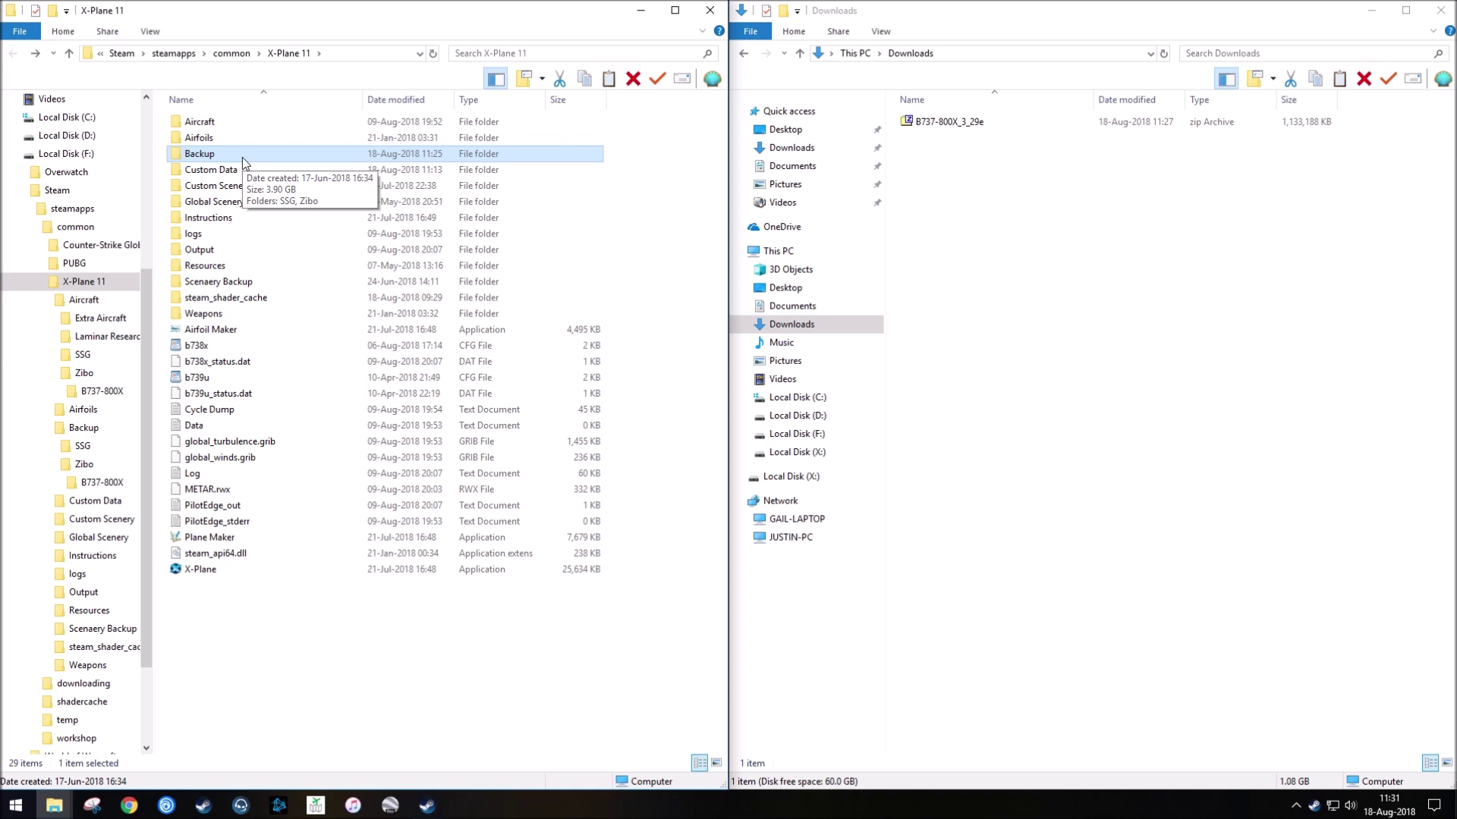
double_click(243, 157)
double_click(195, 132)
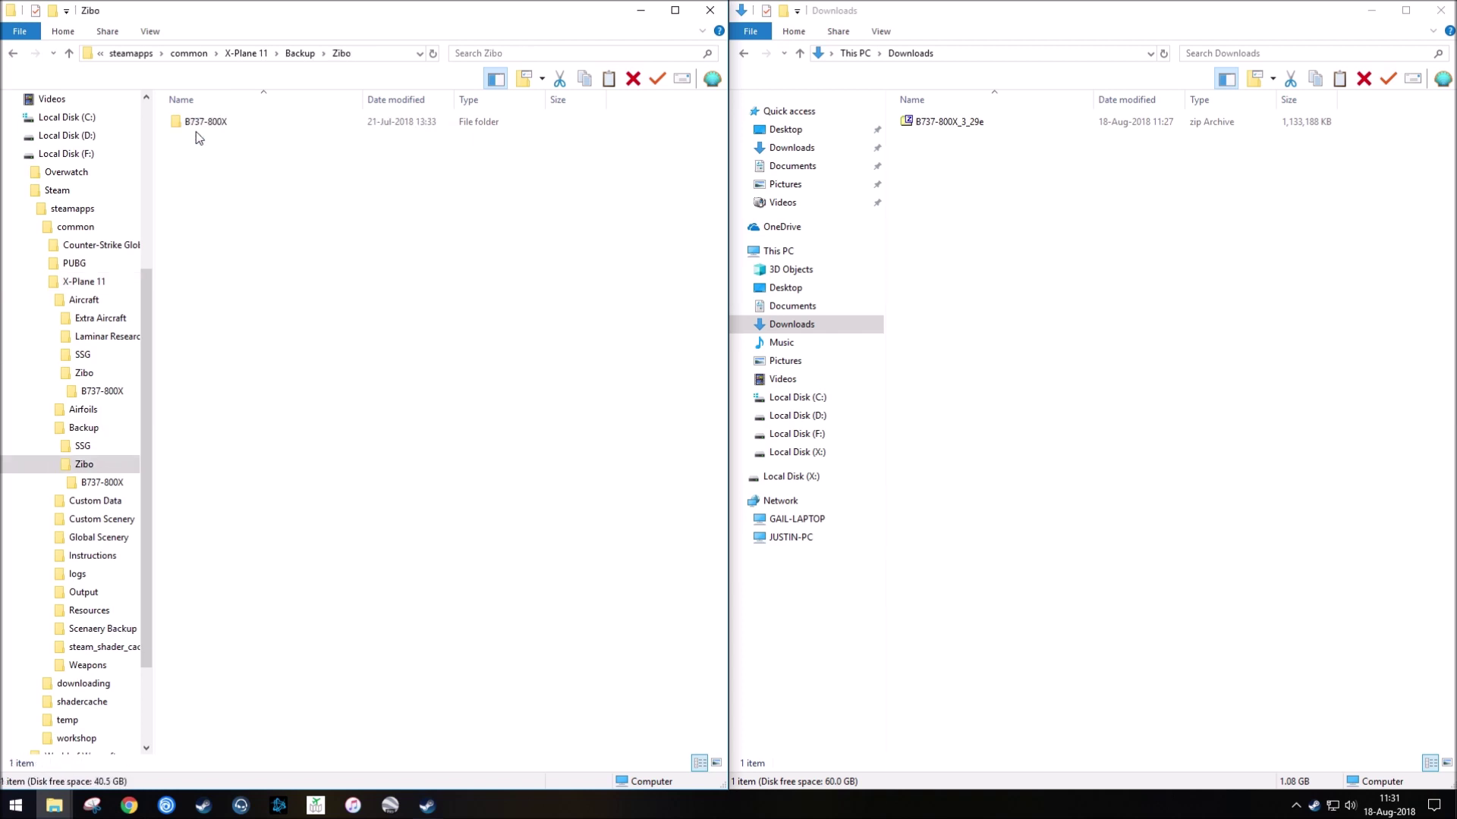
right_click(208, 120)
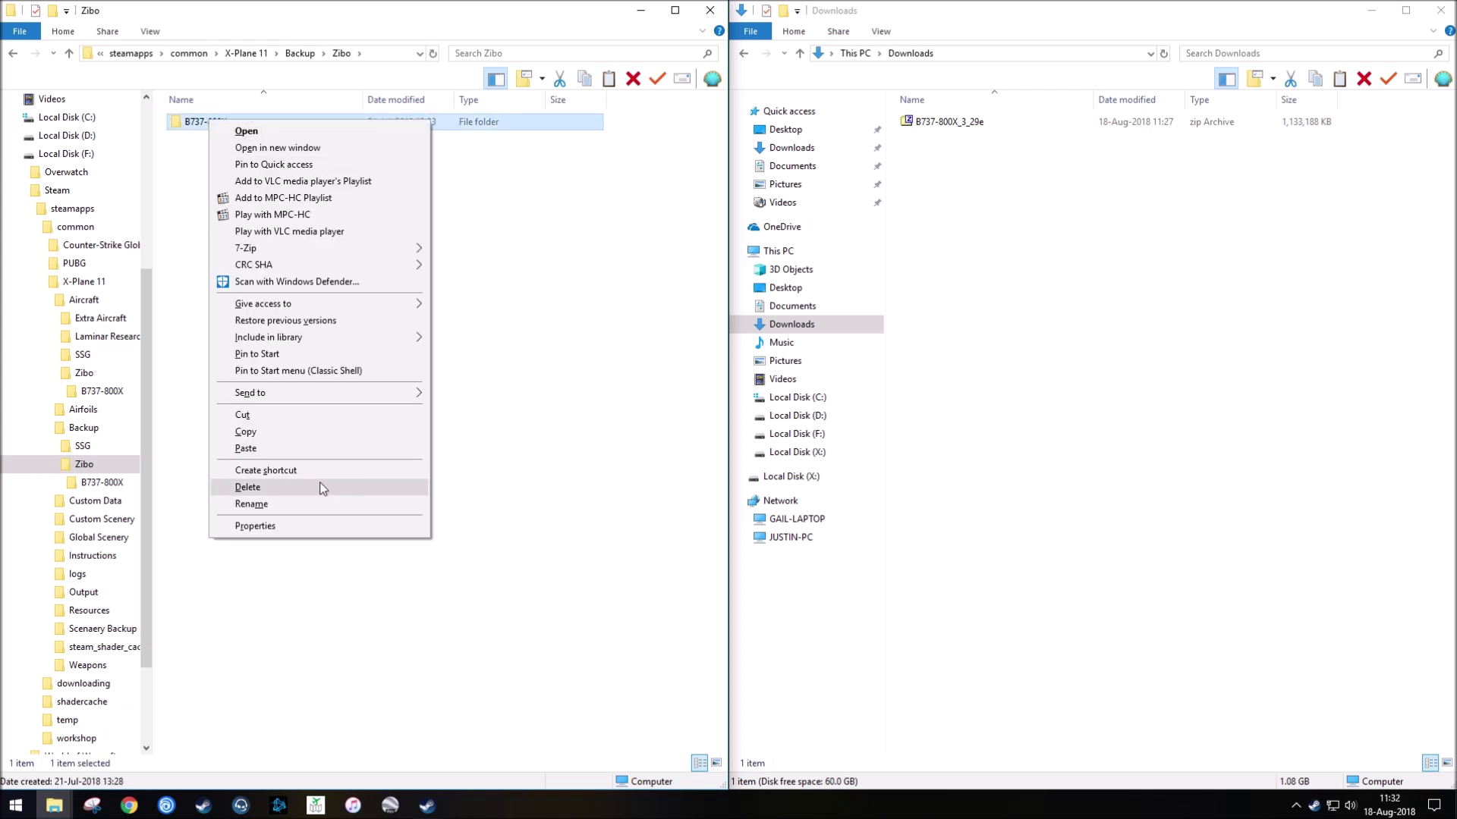
click(320, 487)
Paste the cut B737-800X folder into the Backup folder's Zibo subfolder.
right_click(284, 203)
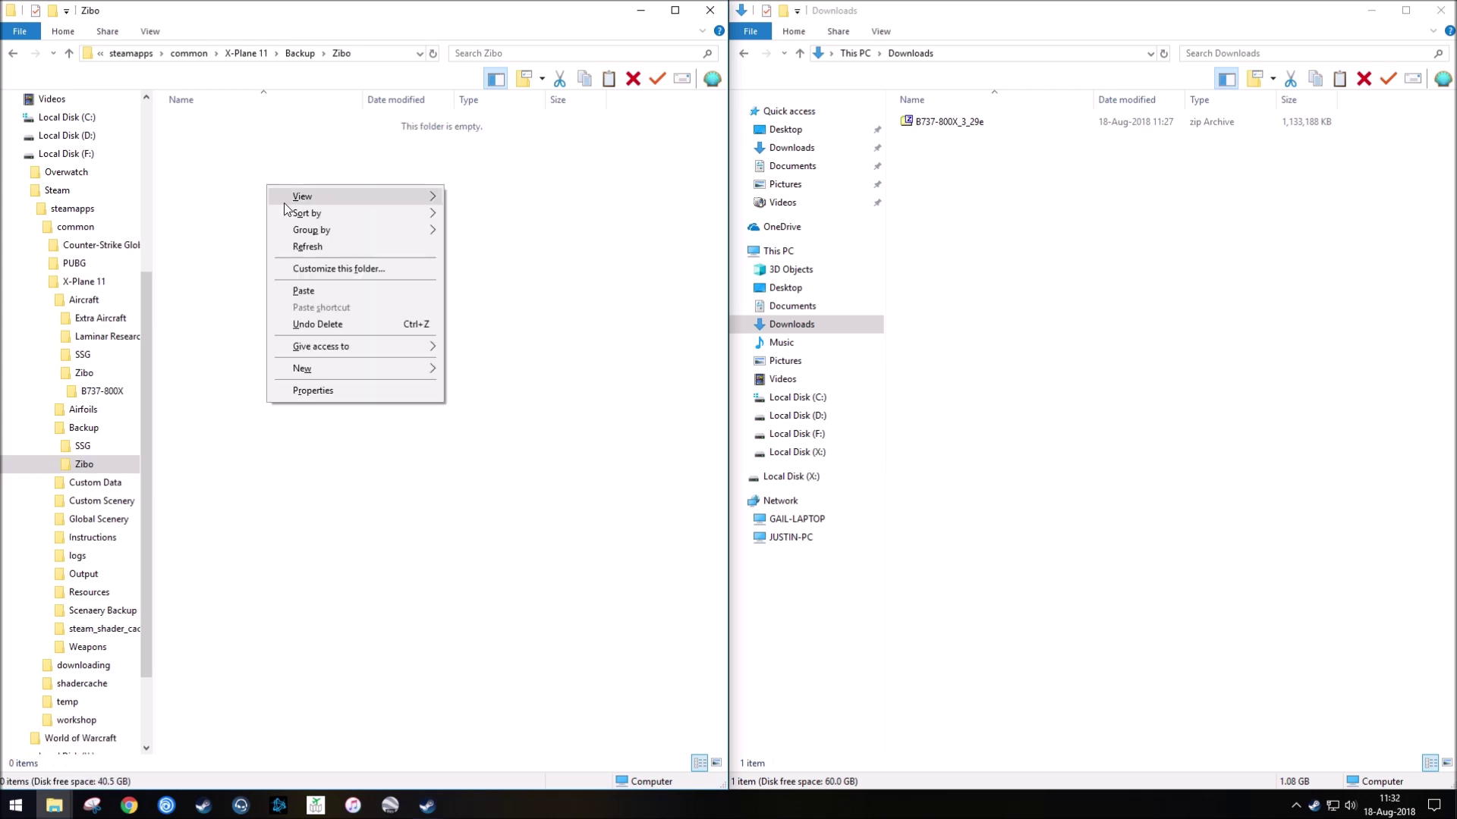
click(335, 291)
click(276, 230)
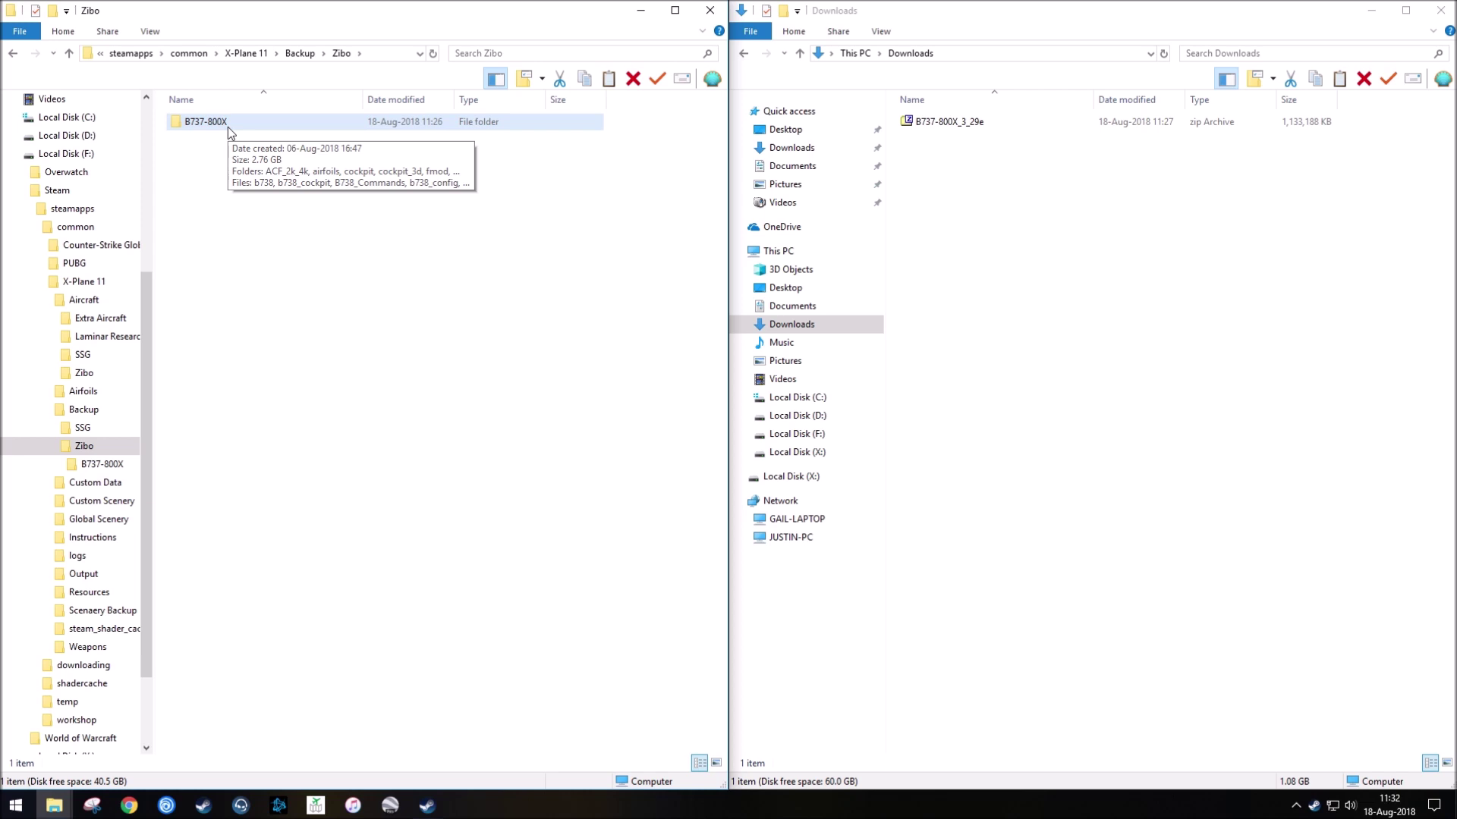
Return to the X-Plane 11 folder and open the Zibo folder inside Aircraft.
click(13, 53)
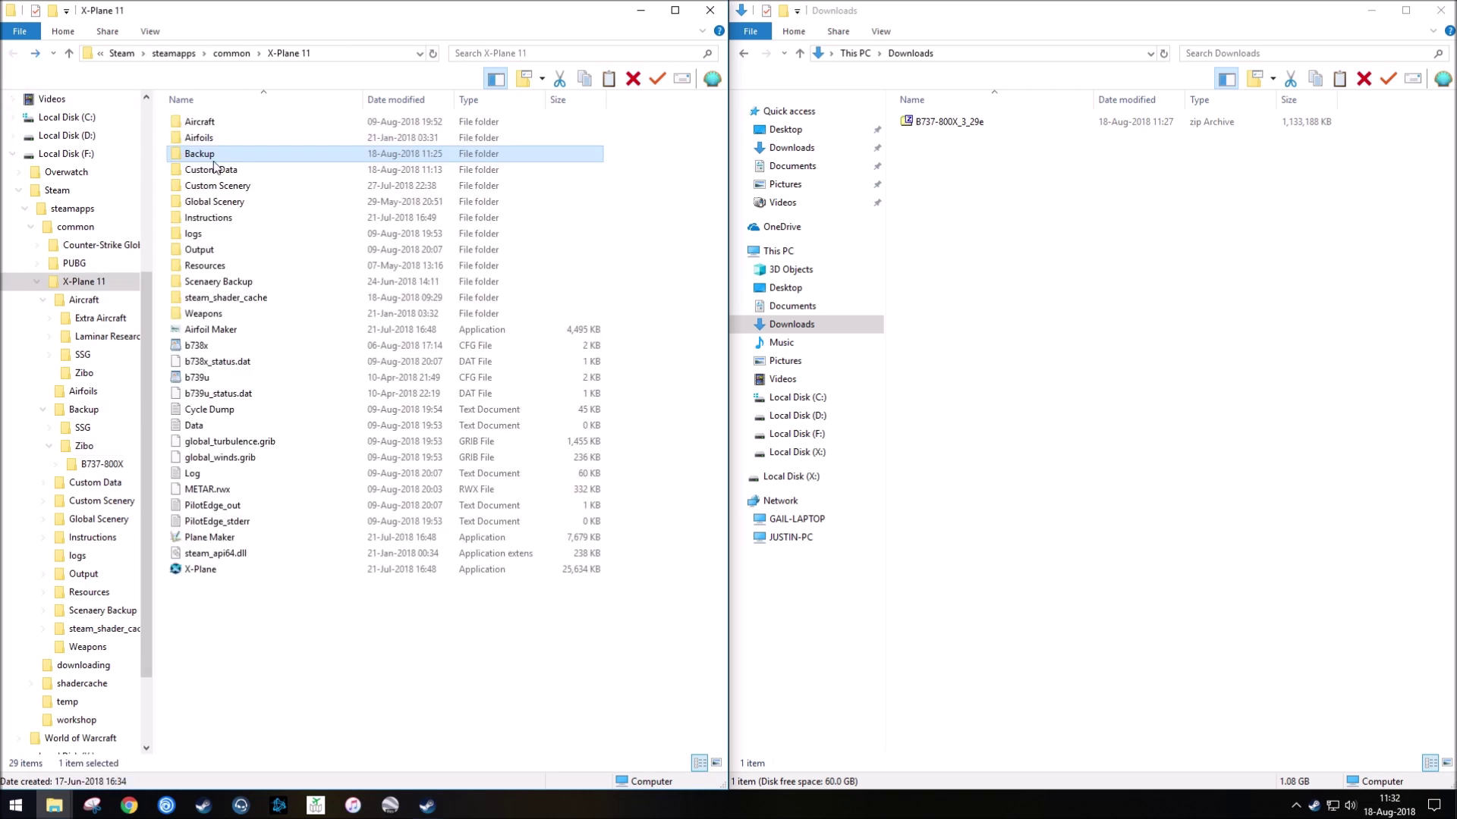
double_click(213, 121)
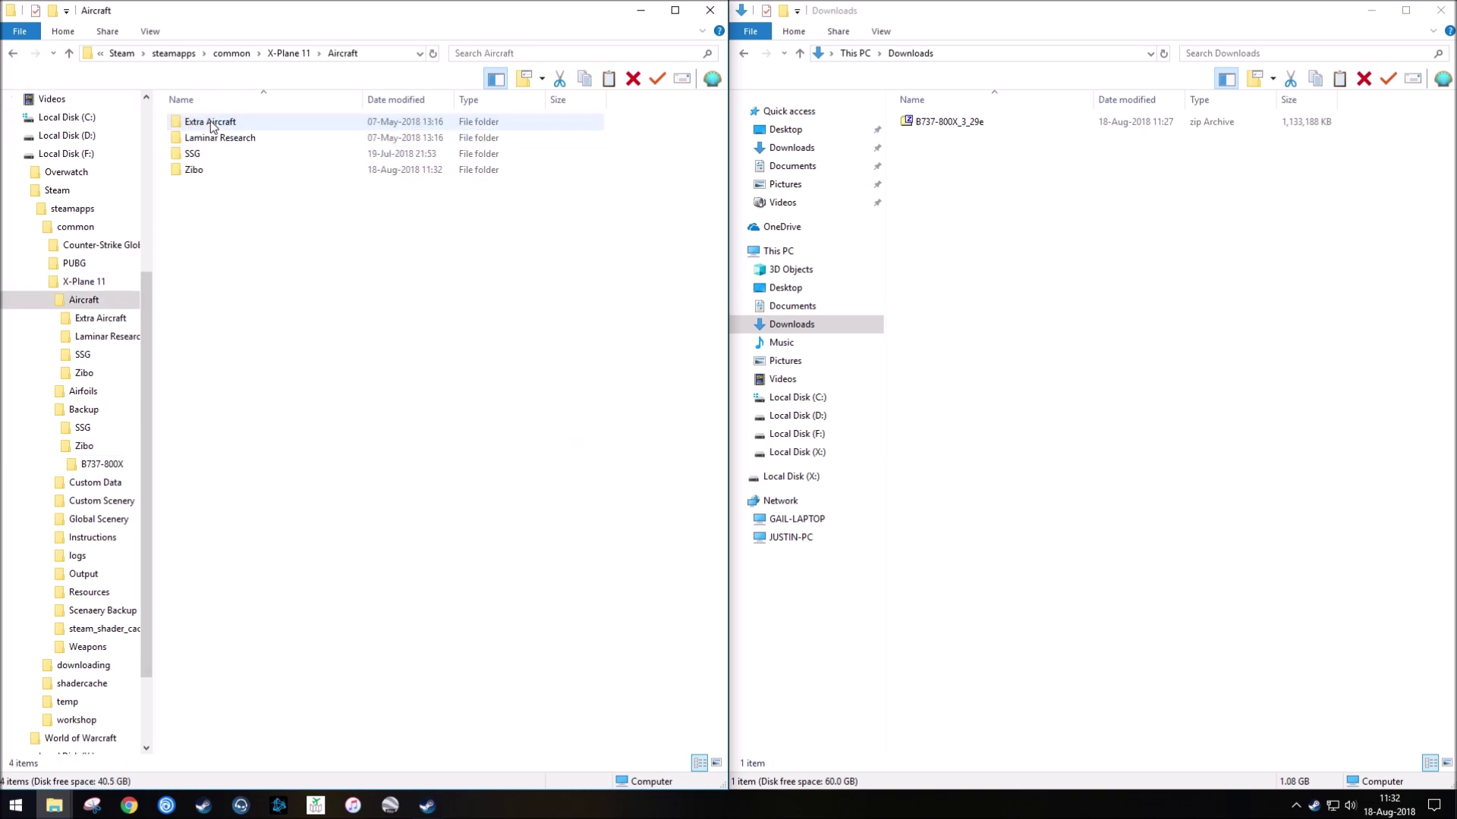
double_click(208, 171)
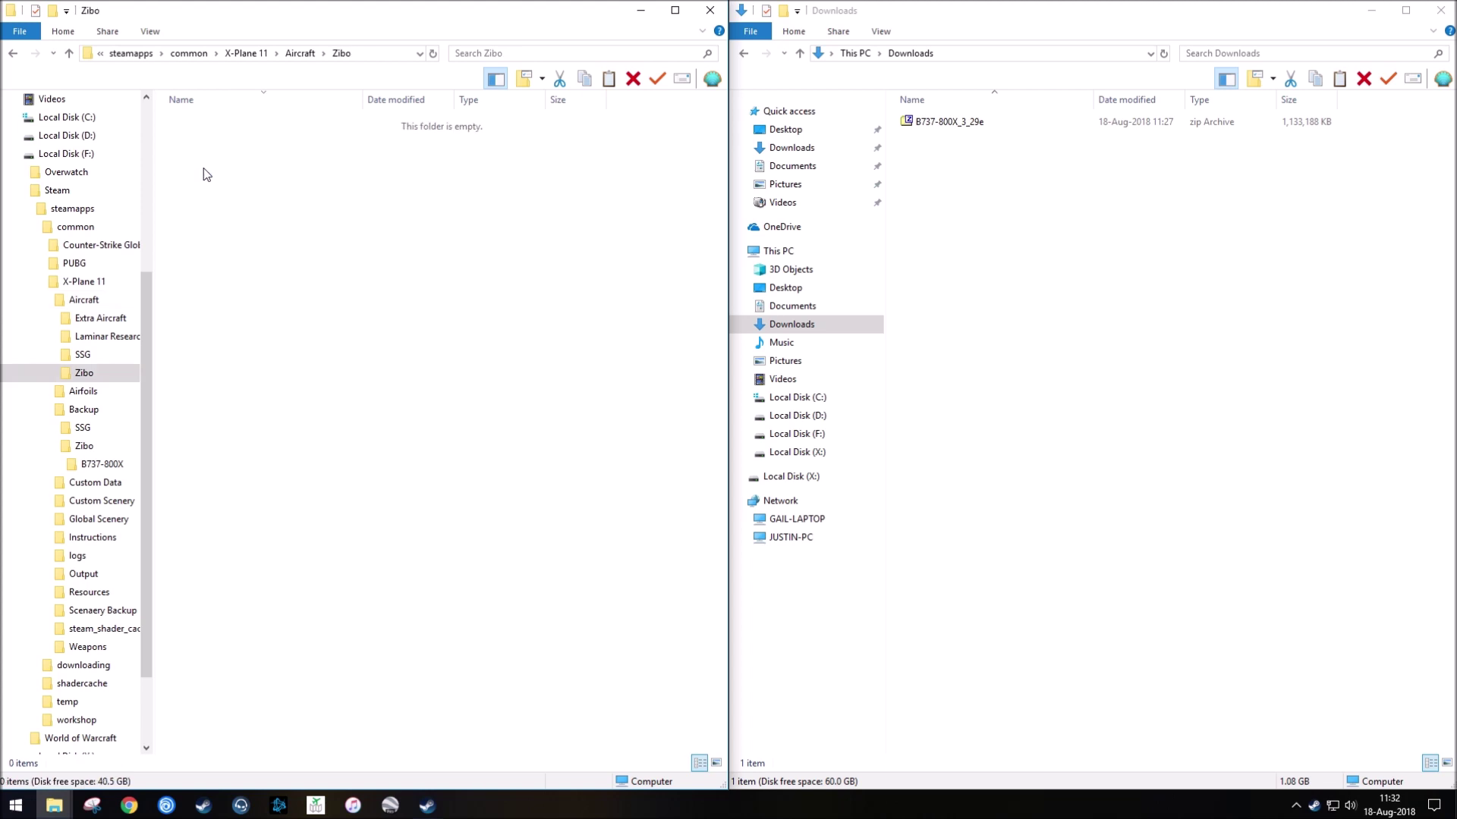
Extract the B737-800X_3_29e zip archive in Downloads with 7-Zip into its own B737-800X_3_29e folder.
right_click(941, 121)
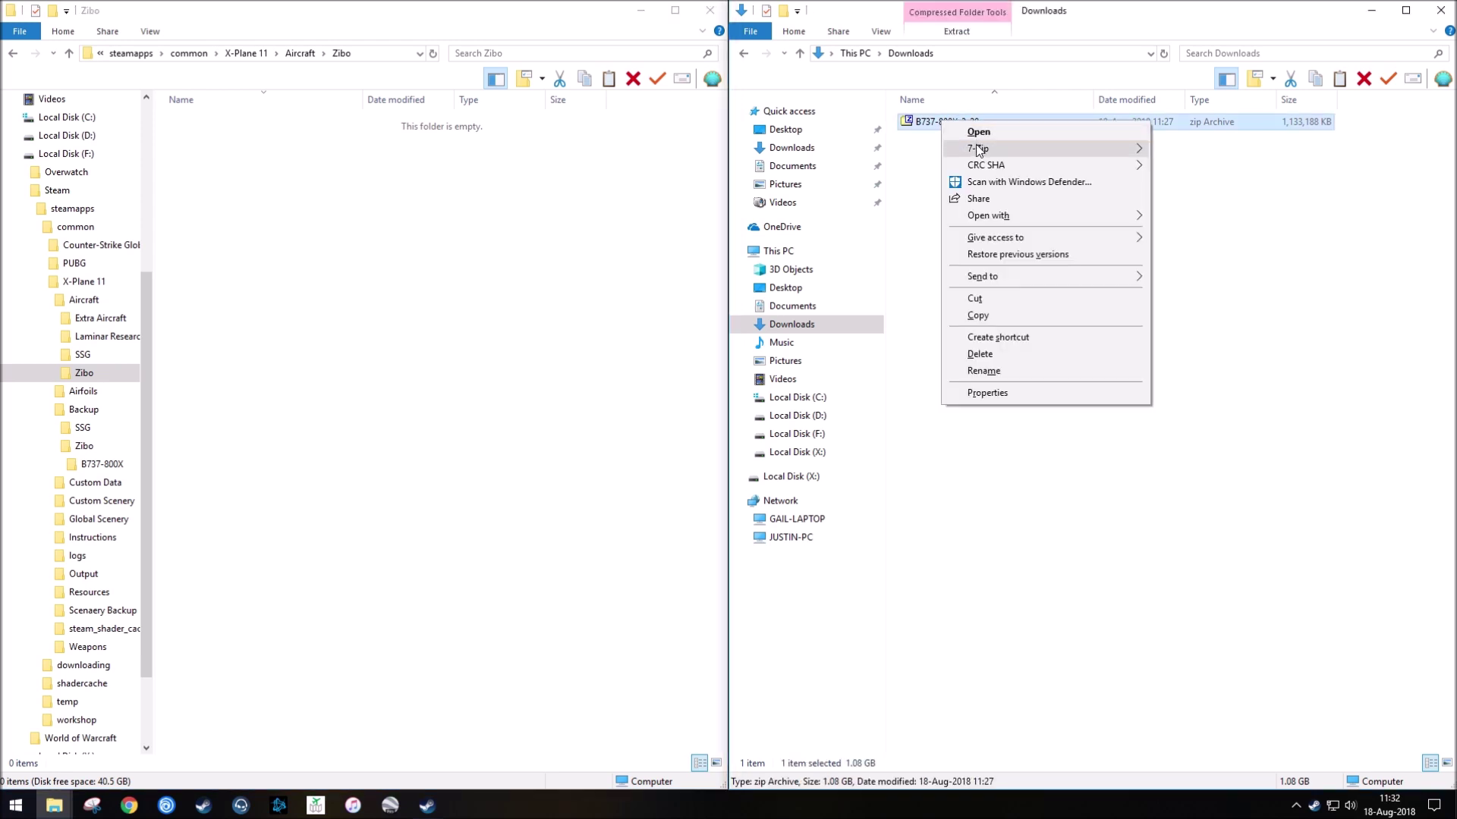
mouse_move(978, 148)
click(1205, 219)
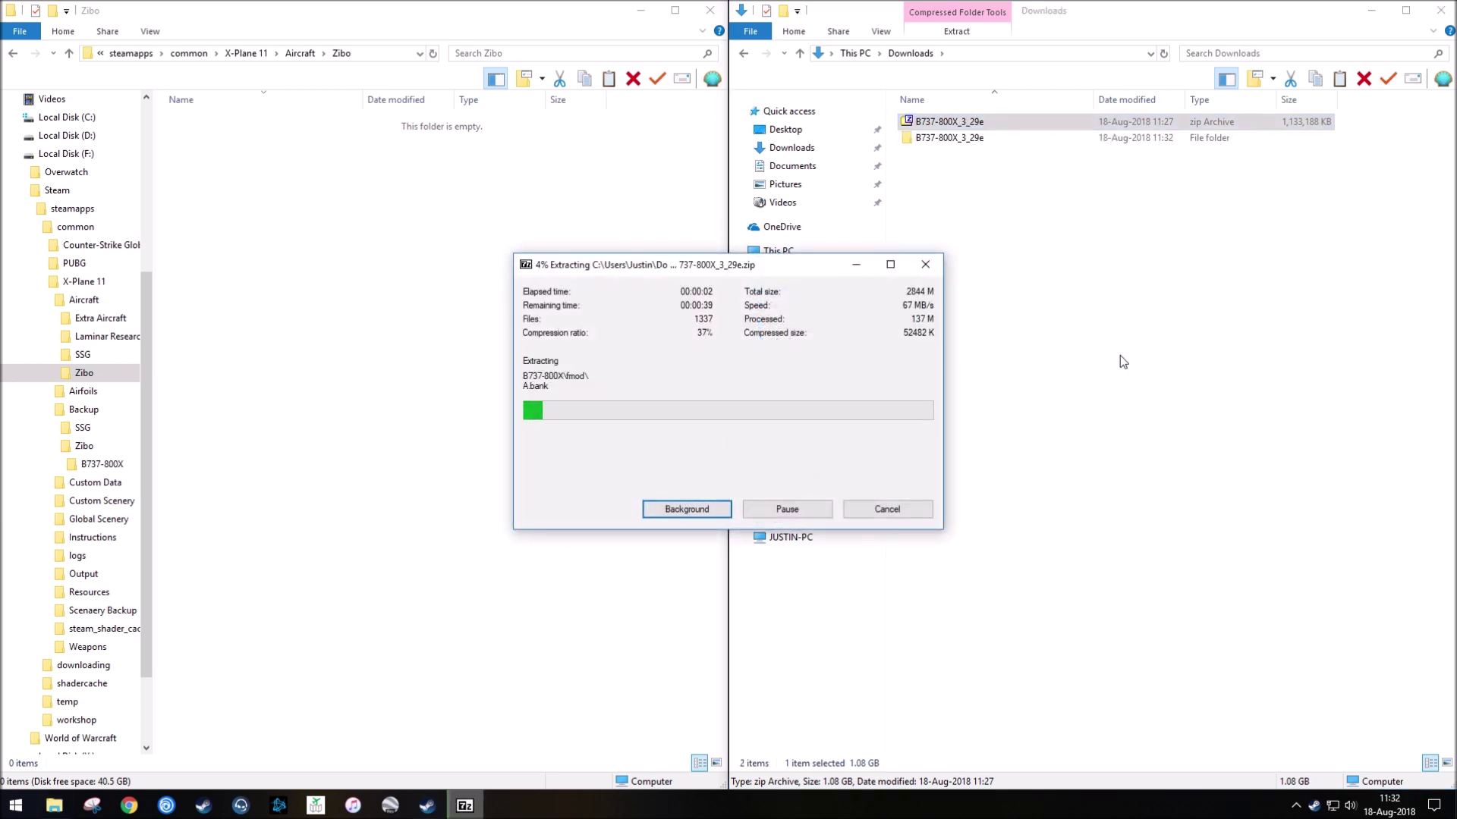
key(Escape)
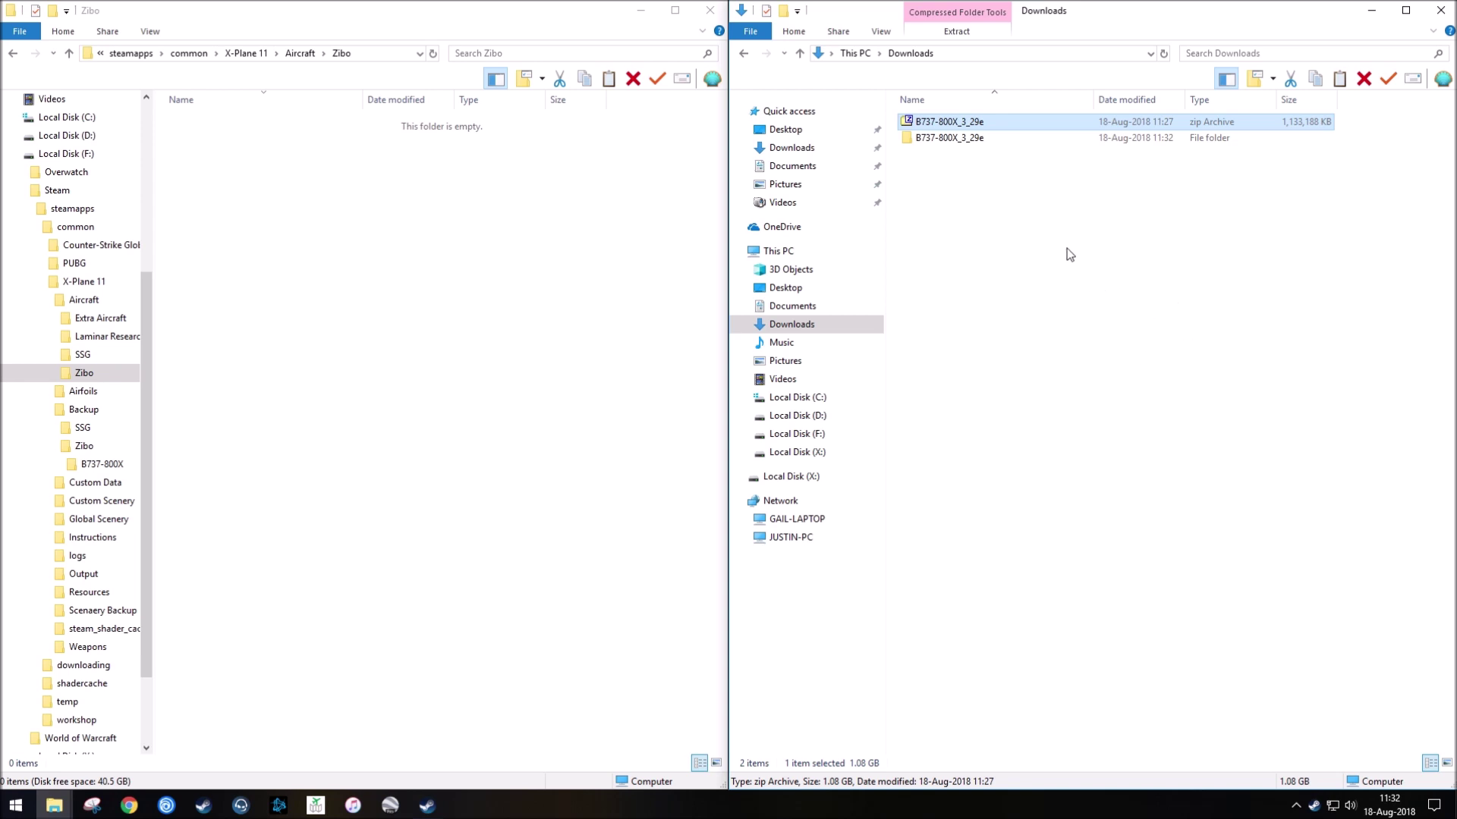
Copy the extracted B737-800X folder from B737-800X_3_29e into the Aircraft folder's Zibo subfolder.
double_click(960, 139)
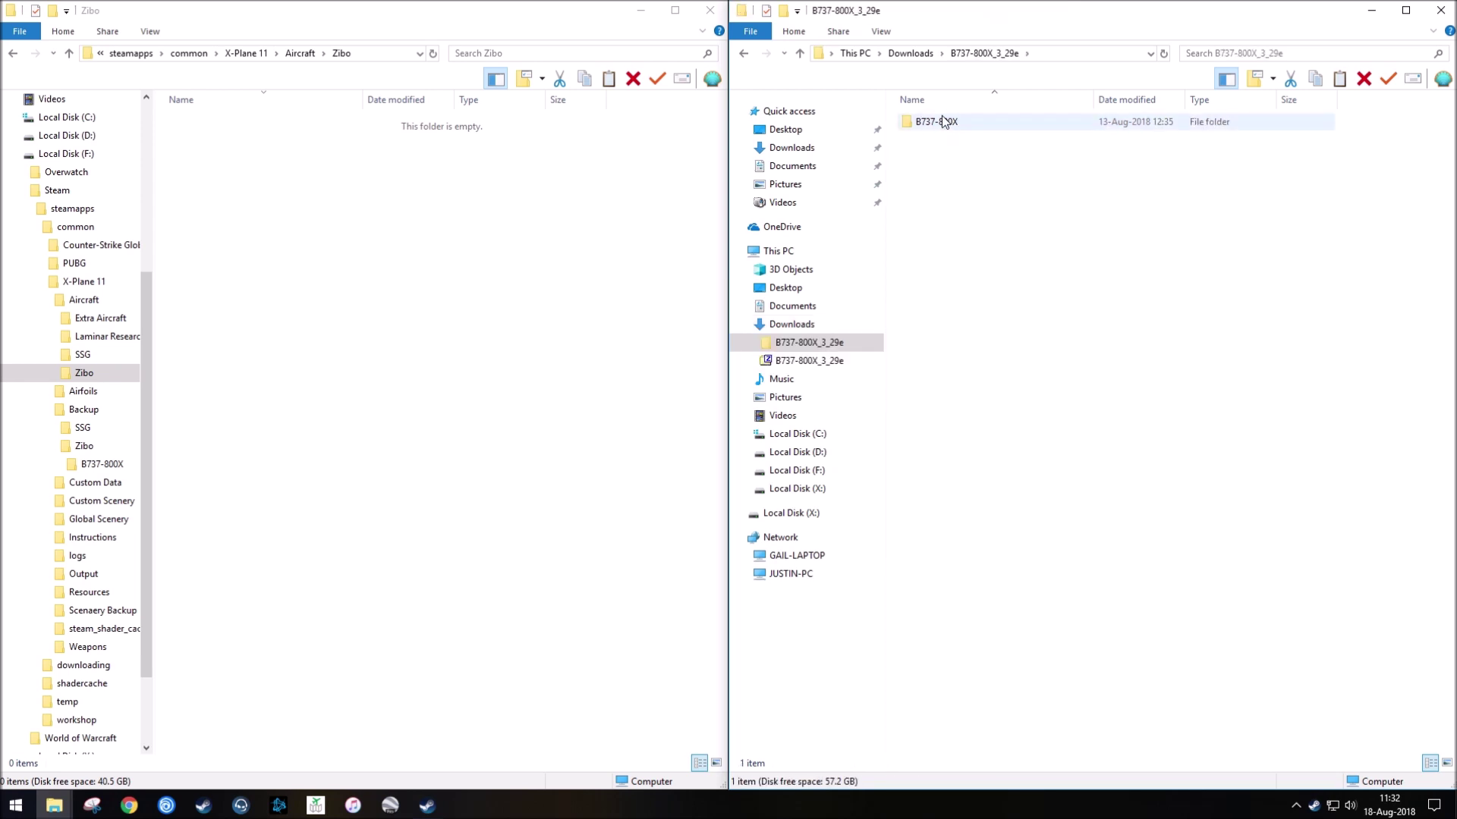
drag(943, 126, 400, 367)
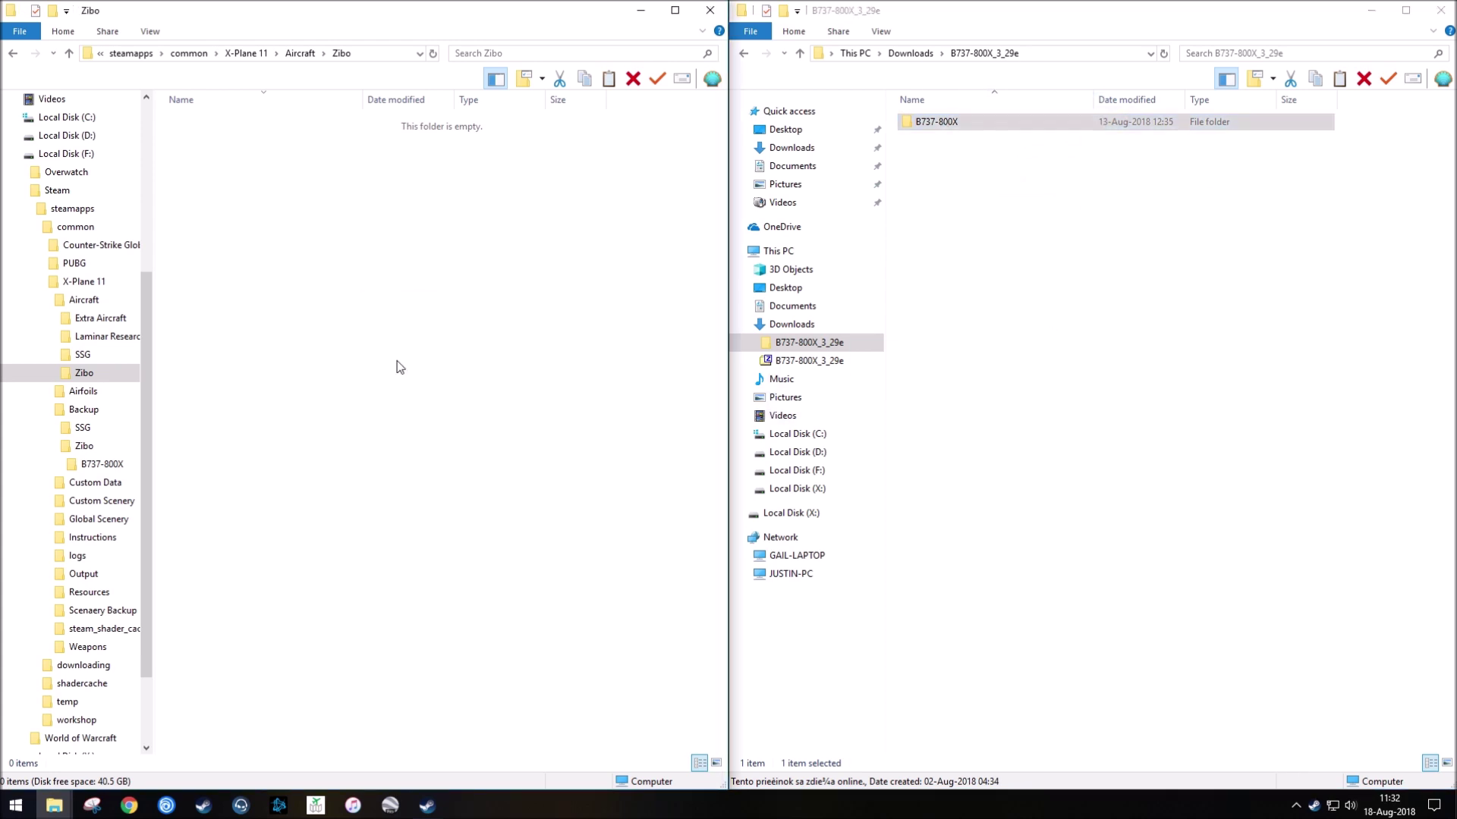
key(ctrl+v)
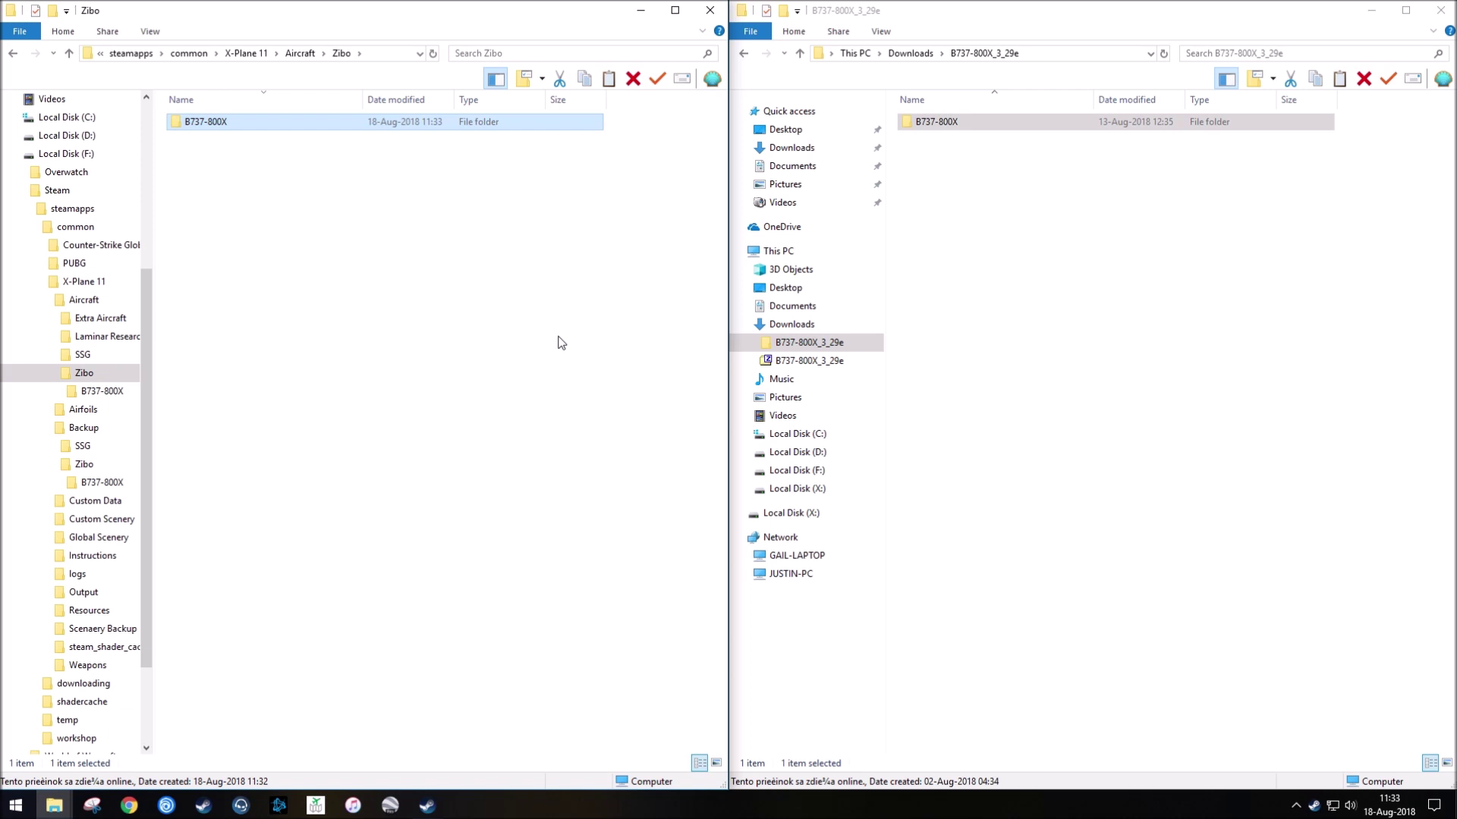
Browse to the Zibo subfolder of X-Plane 11's Backup folder and open its B737-800X folder in a new window.
click(13, 53)
click(13, 53)
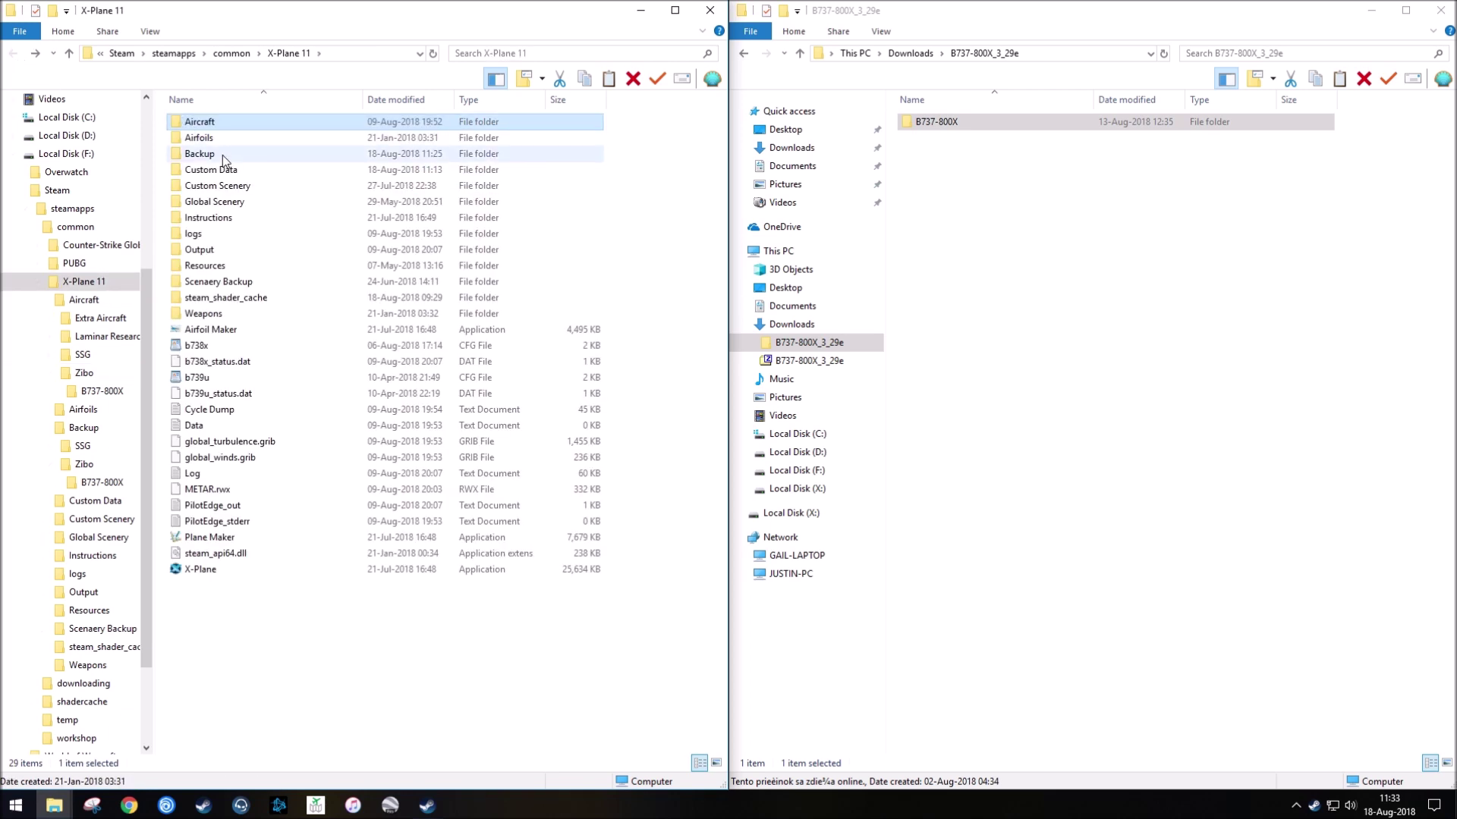
double_click(221, 155)
double_click(212, 140)
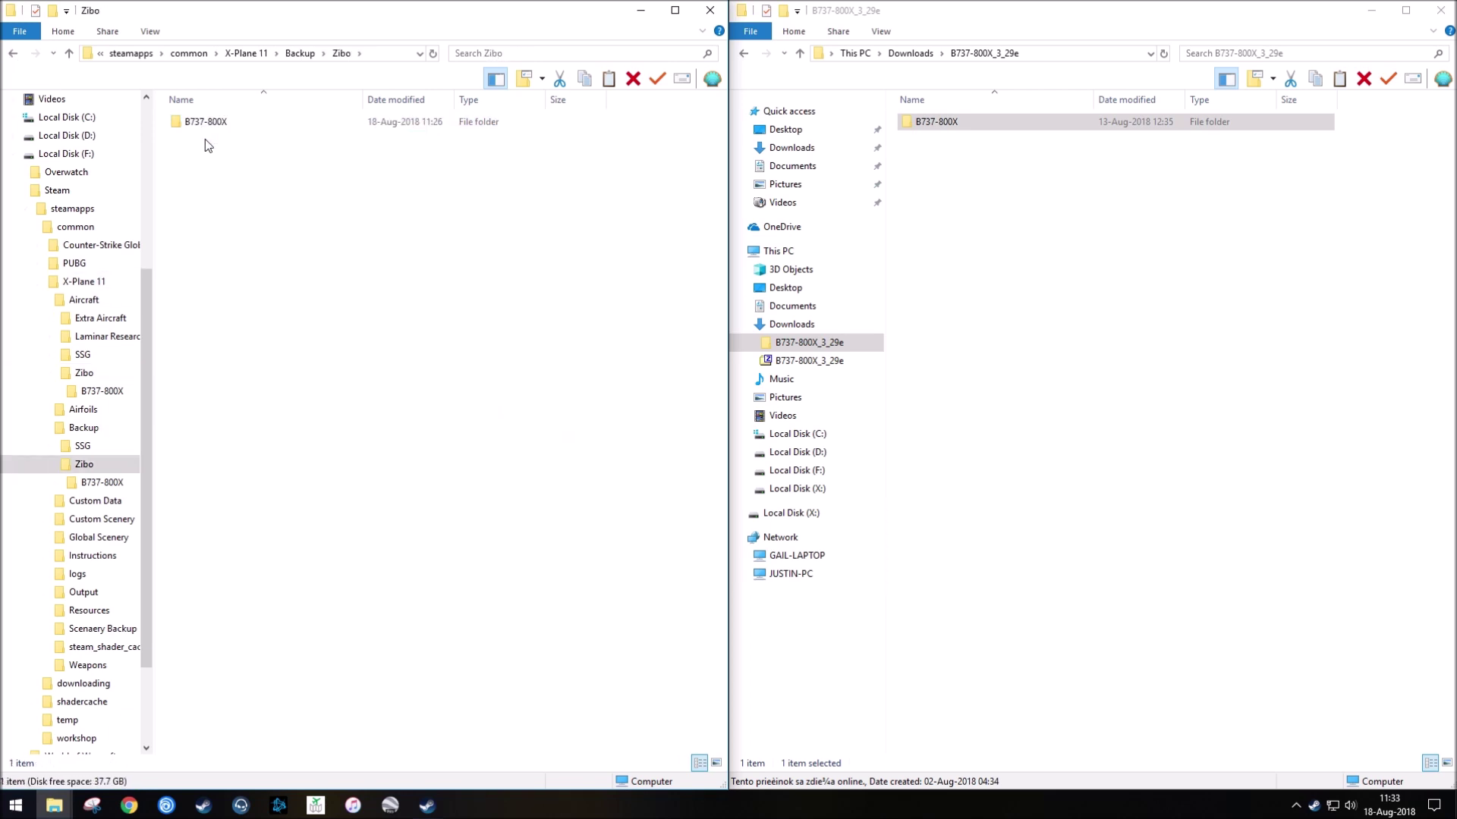
double_click(211, 123)
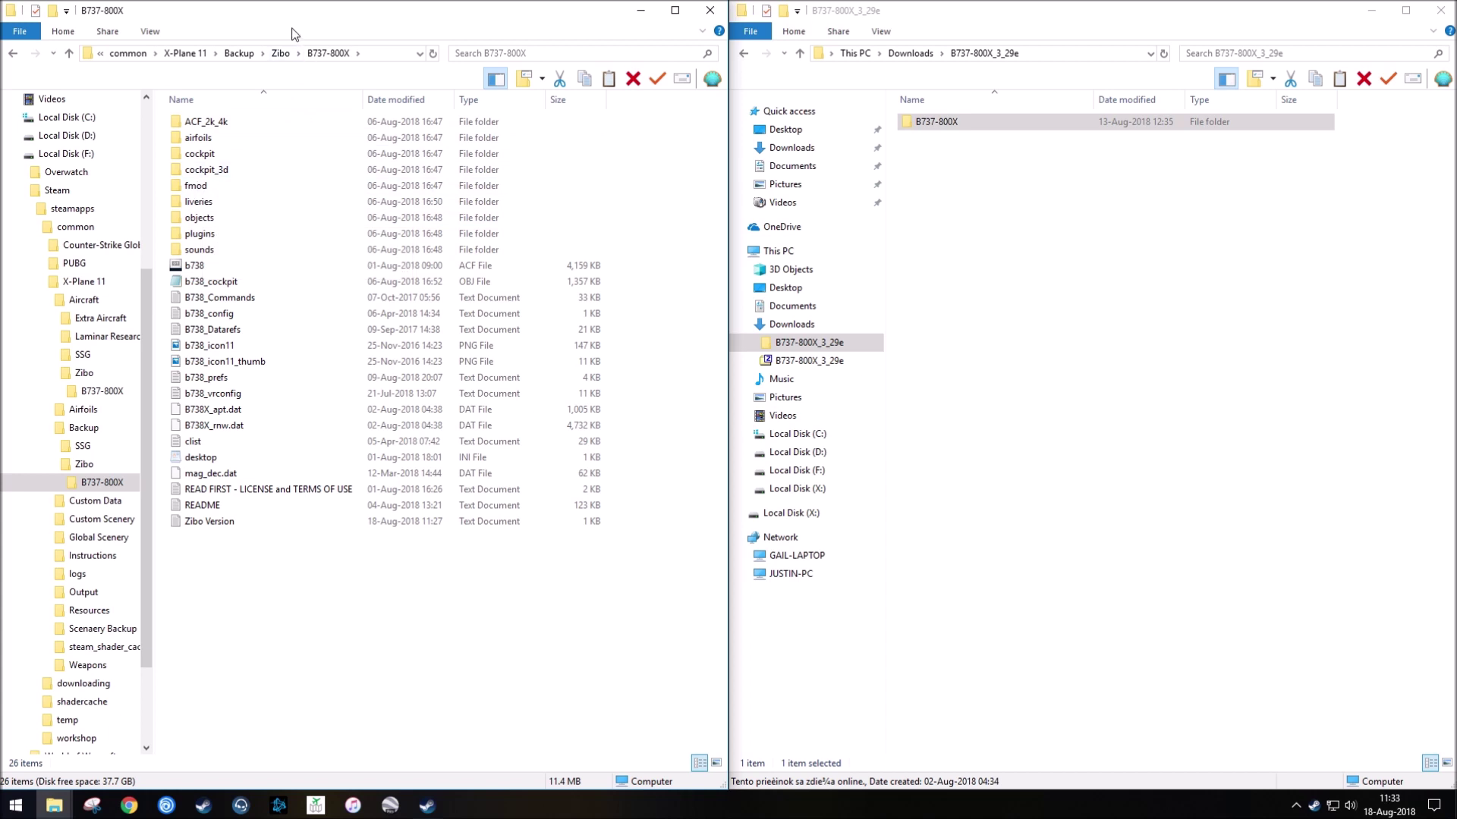
click(13, 53)
right_click(208, 124)
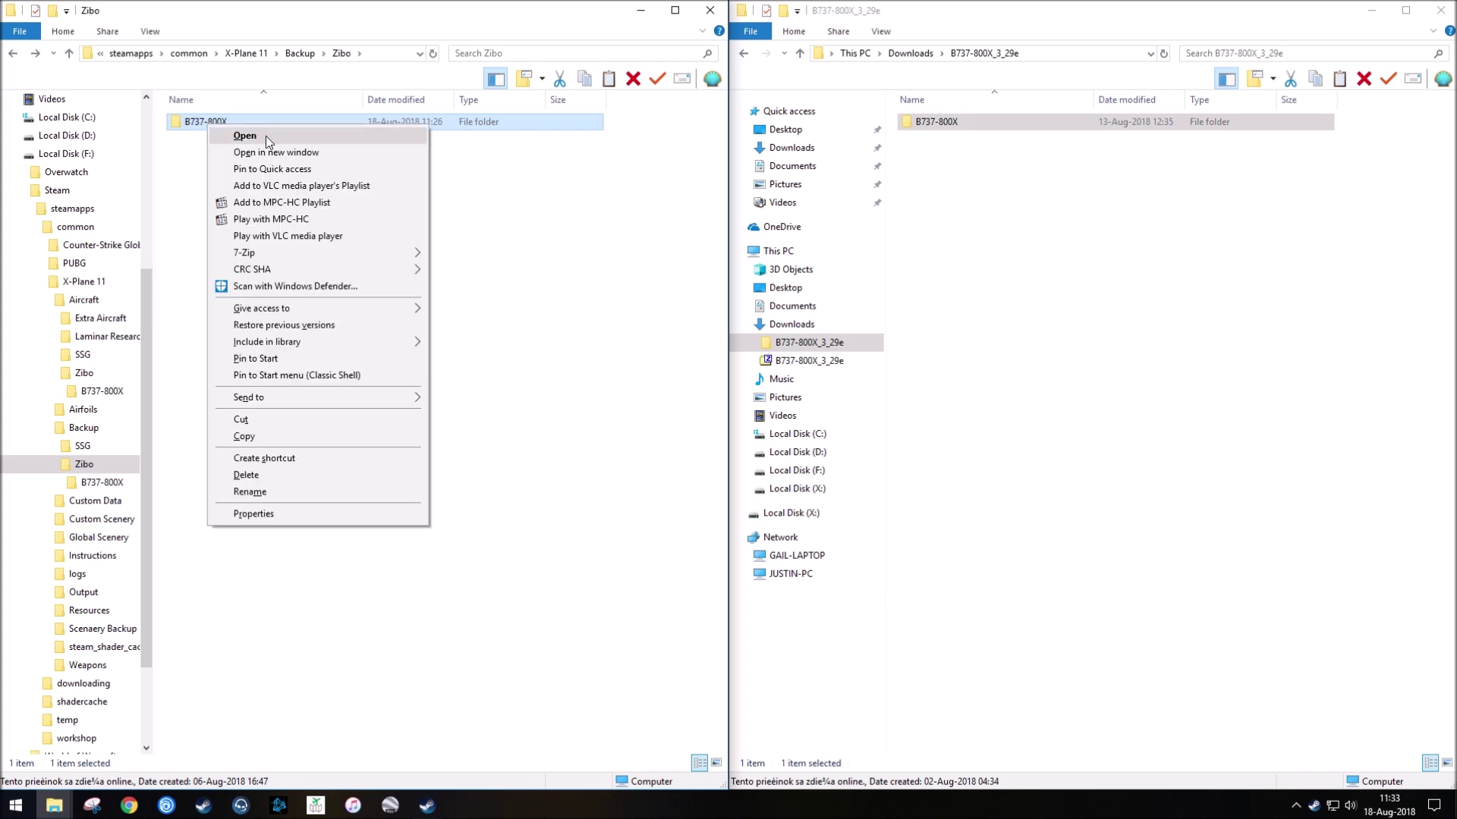
click(266, 153)
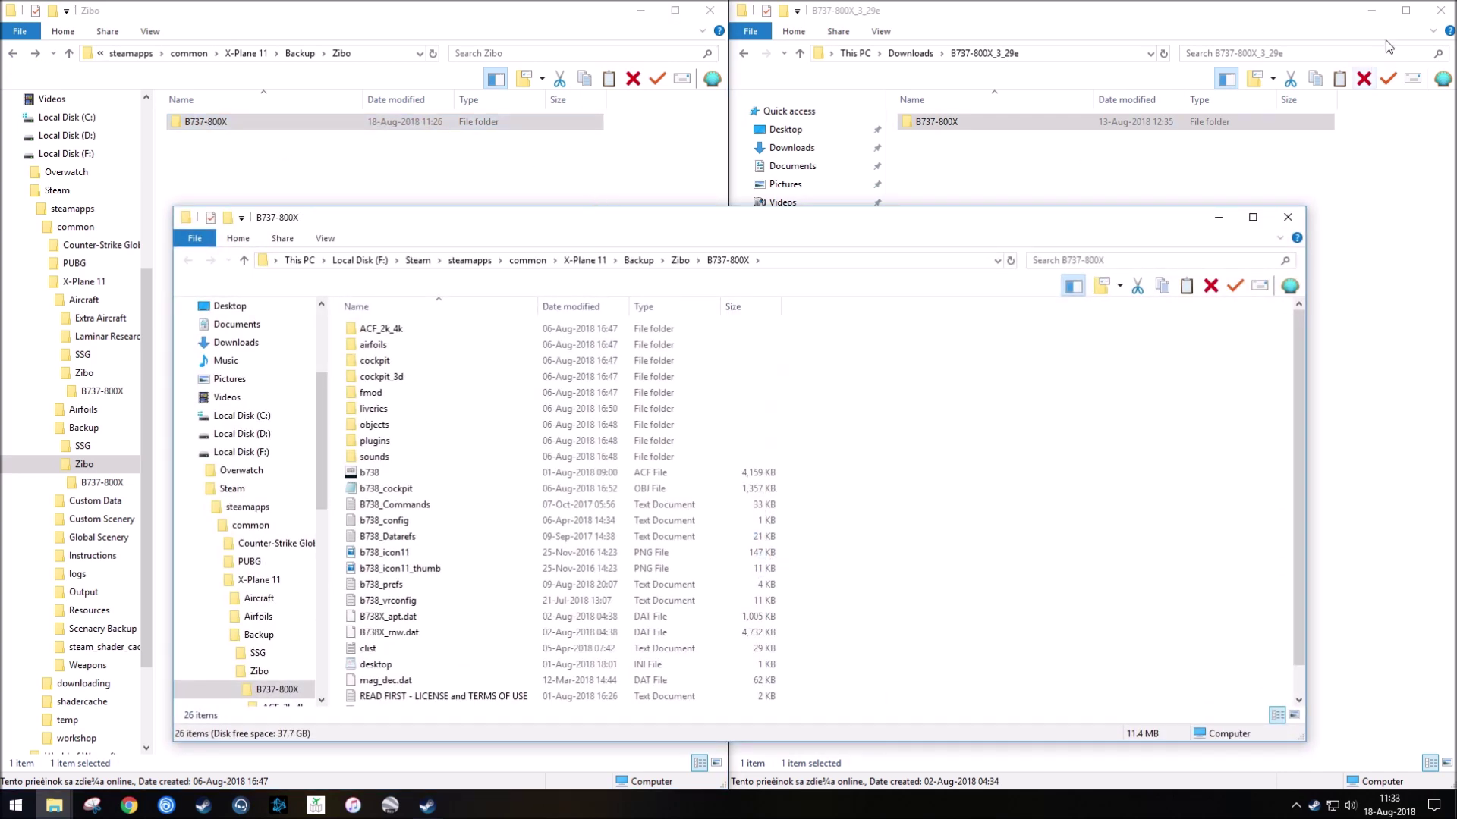
Close the B737-800X_3_29e window and snap the backup B737-800X window alongside the remaining Explorer window.
click(1442, 11)
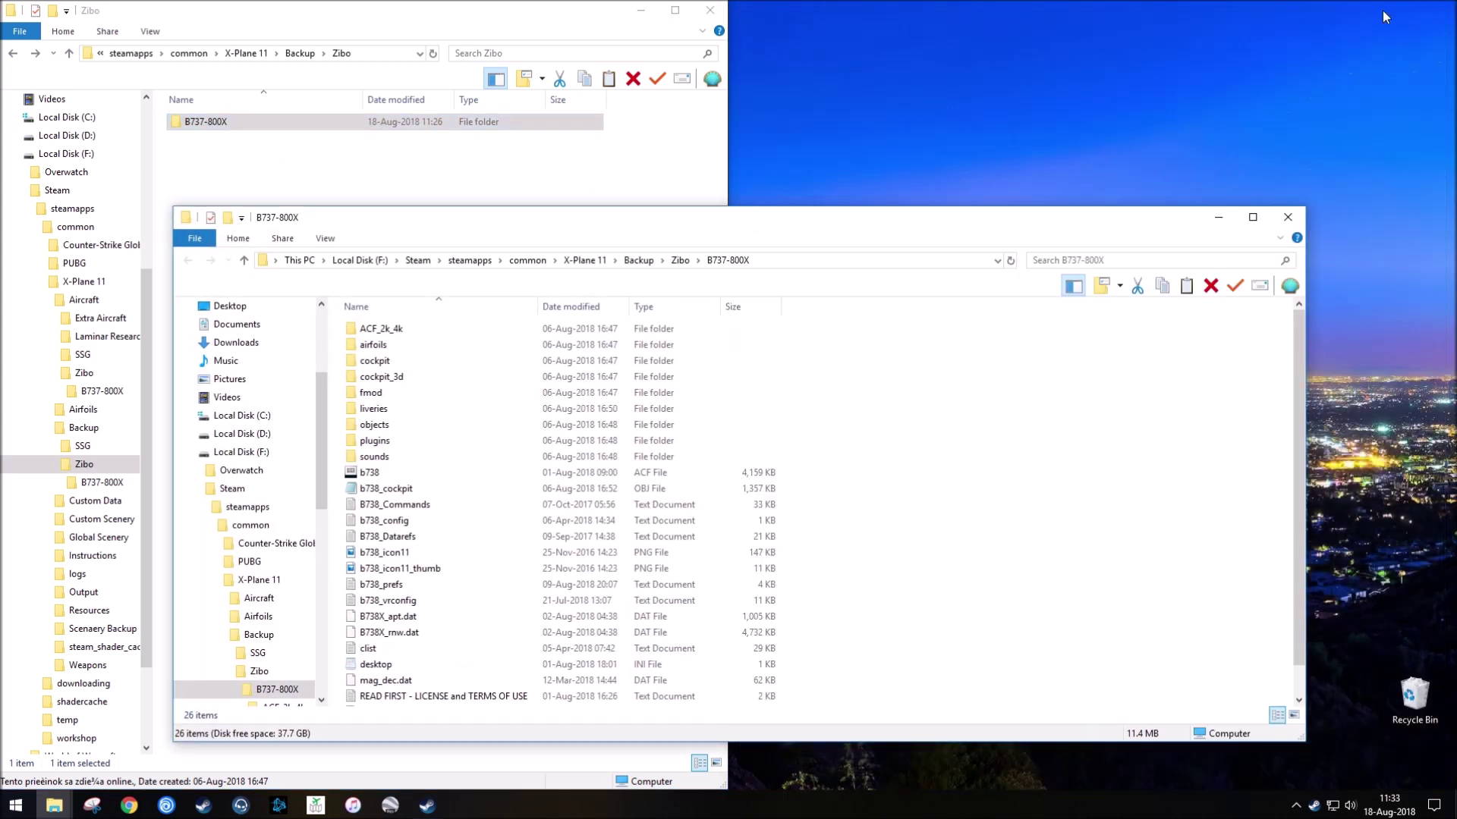
drag(753, 221, 781, 198)
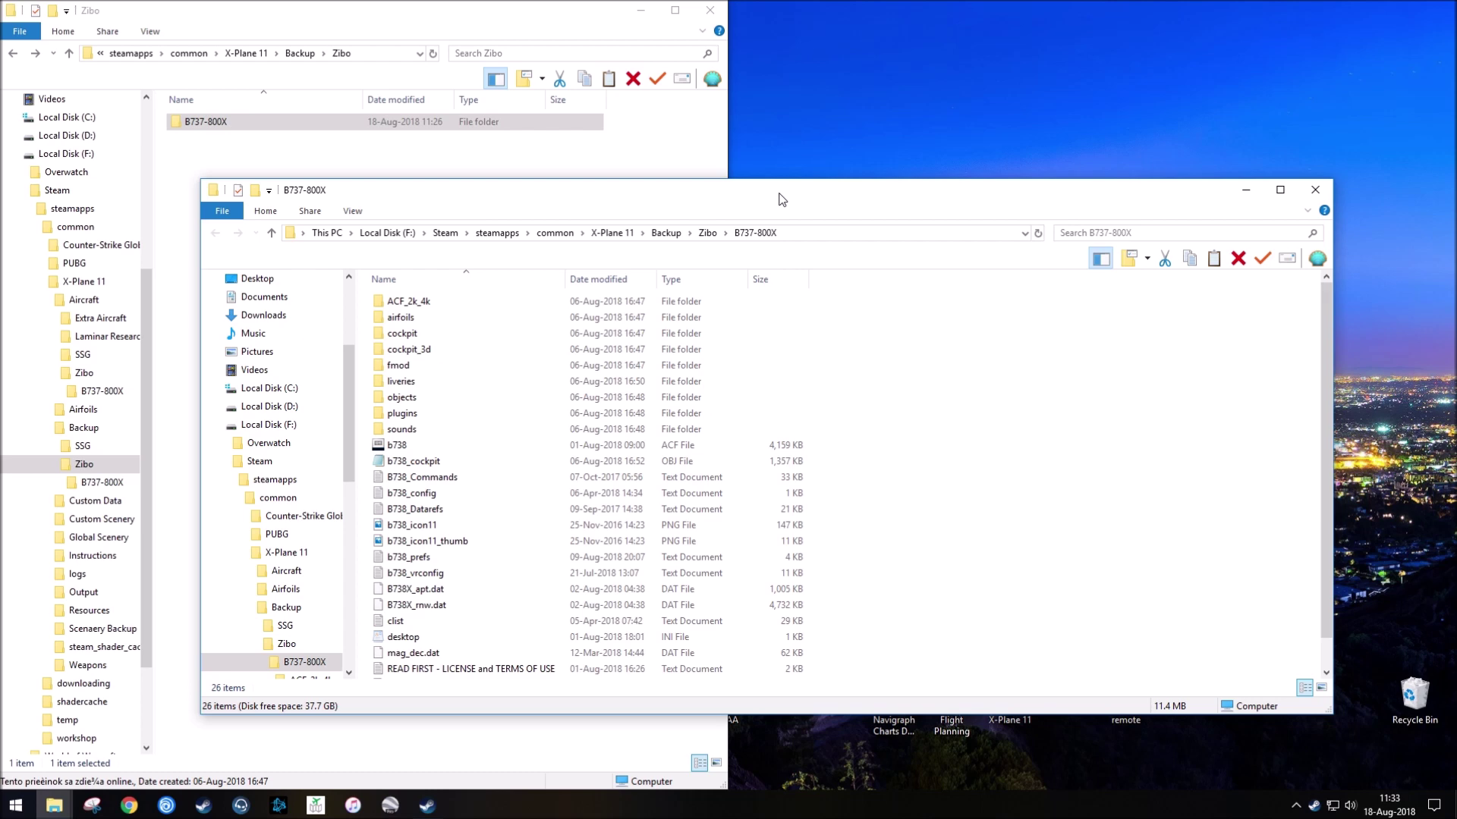
key(super+Right)
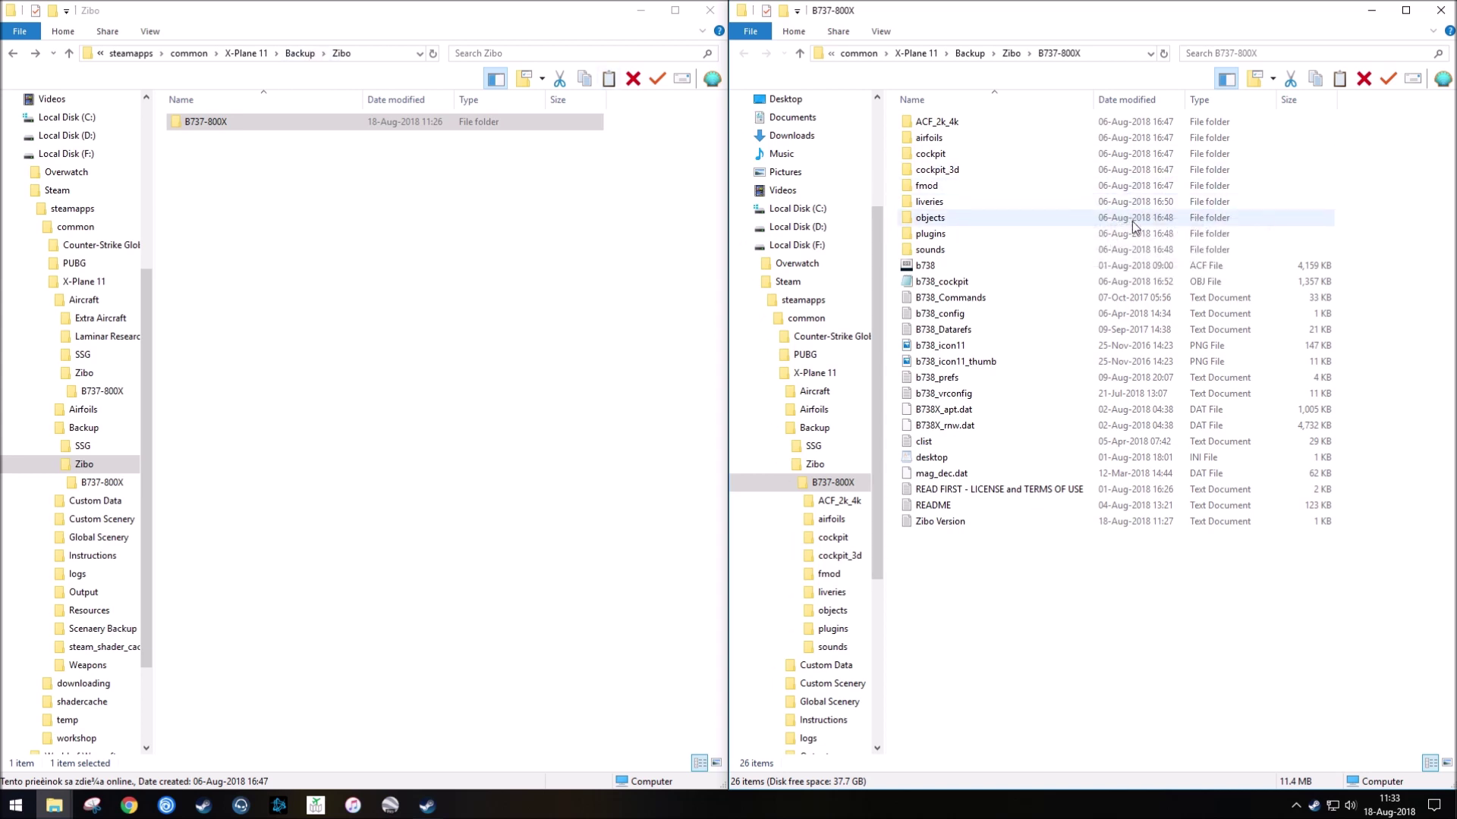
In the Zibo backup window, go back to X-Plane 11 and open the new B737-800X folder under Aircraft's Zibo subfolder.
click(15, 54)
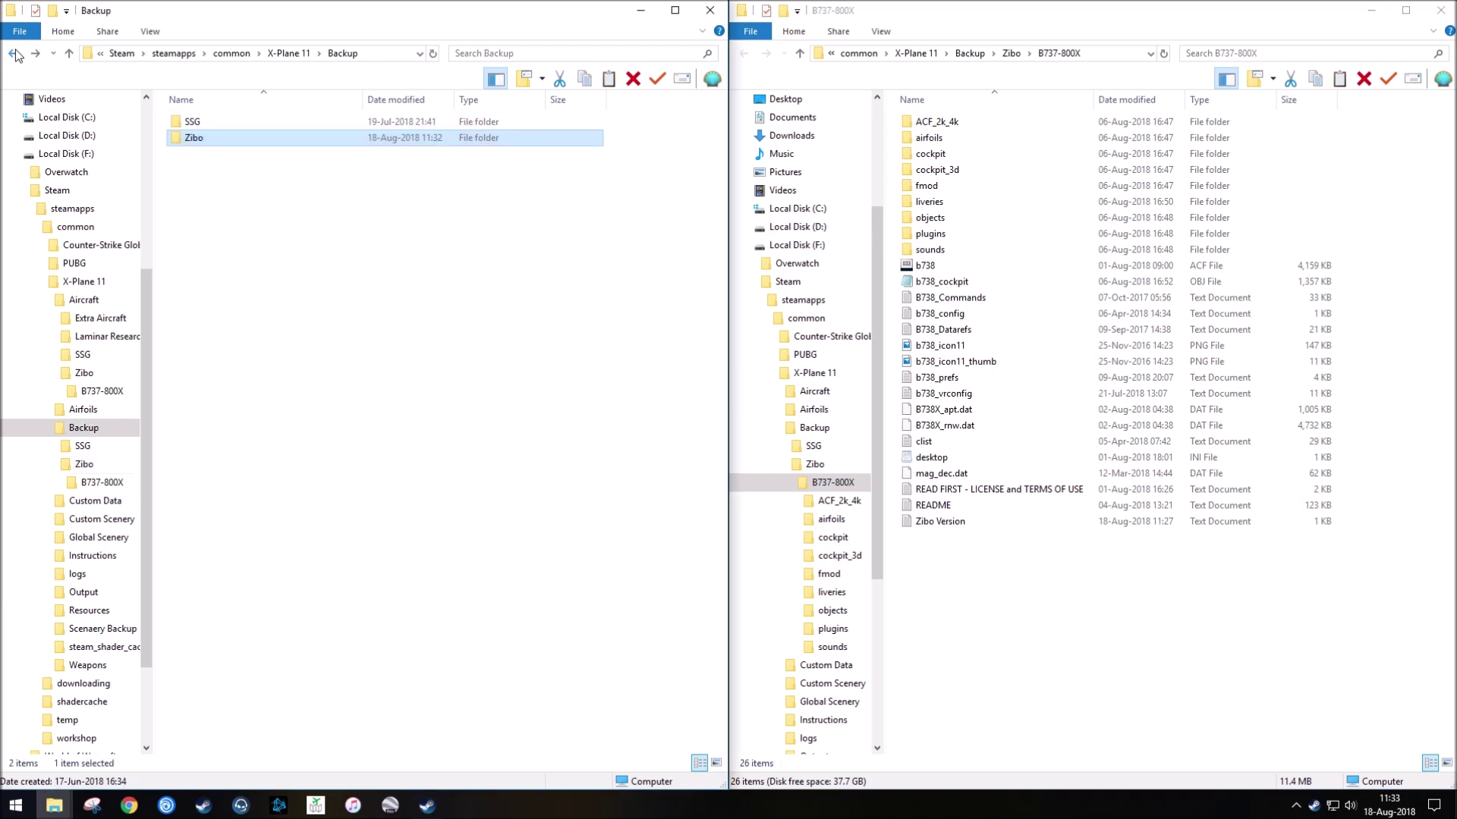
click(16, 55)
double_click(202, 122)
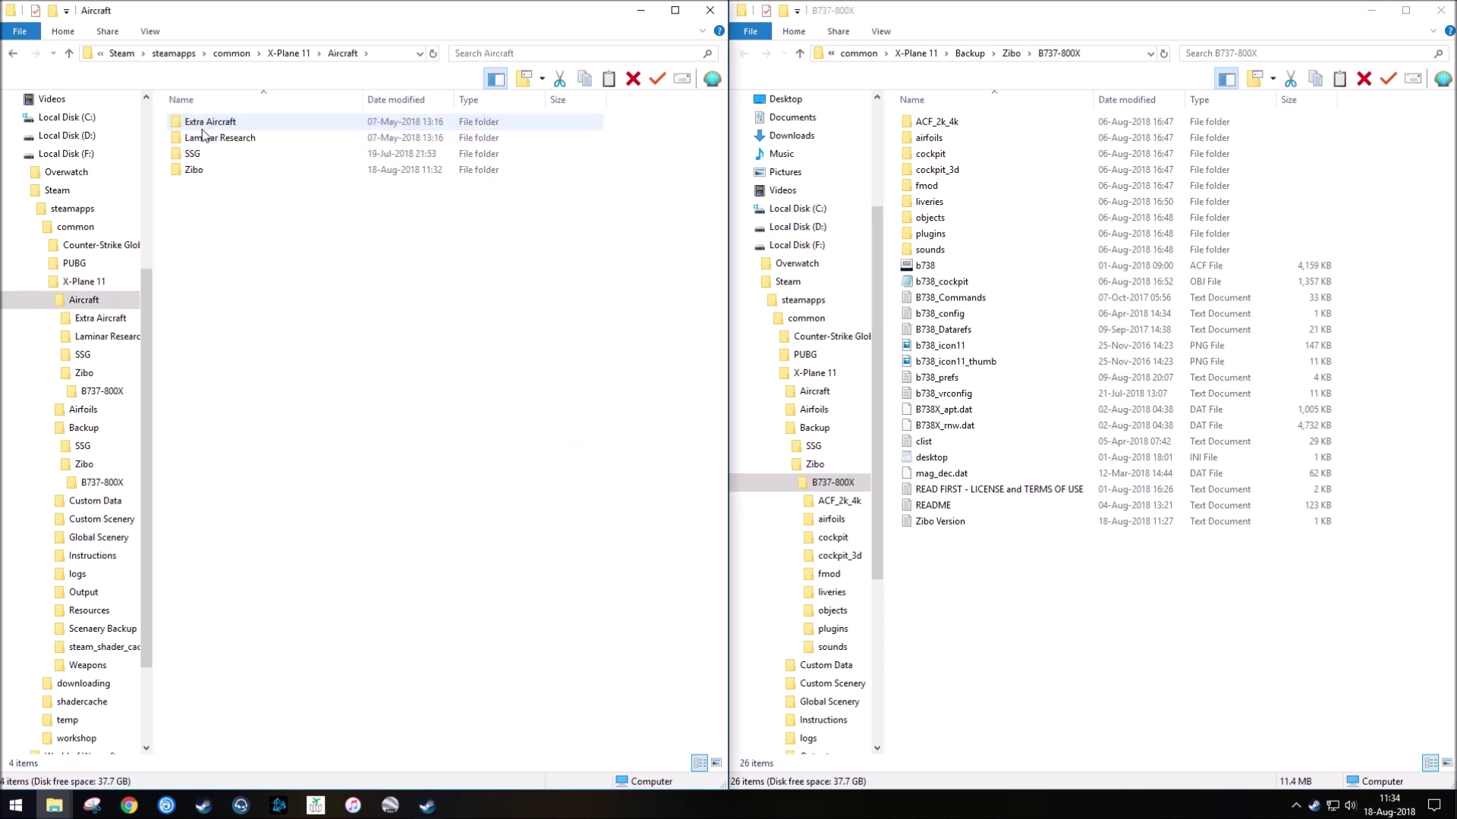
double_click(196, 170)
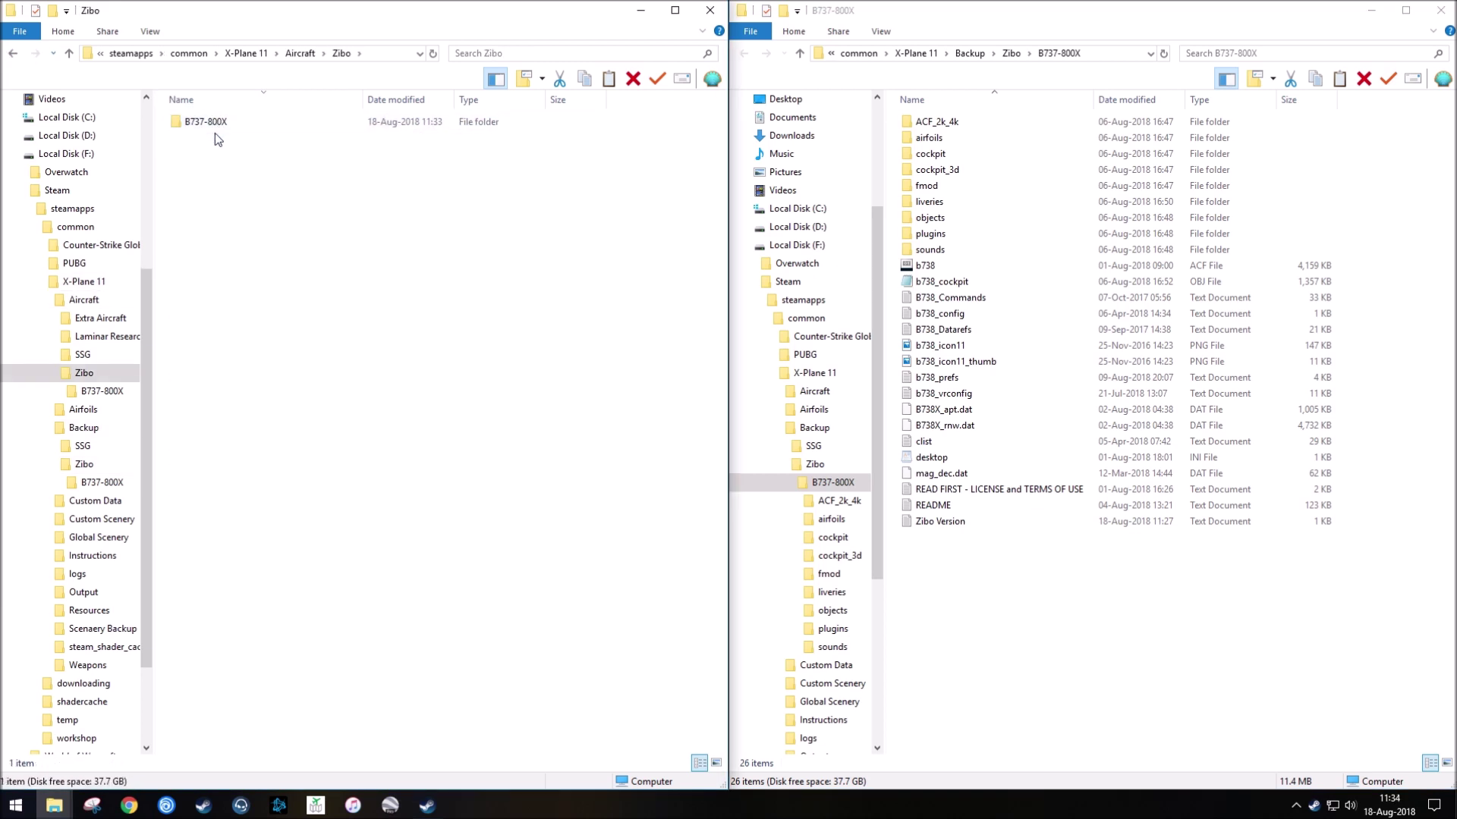
double_click(212, 125)
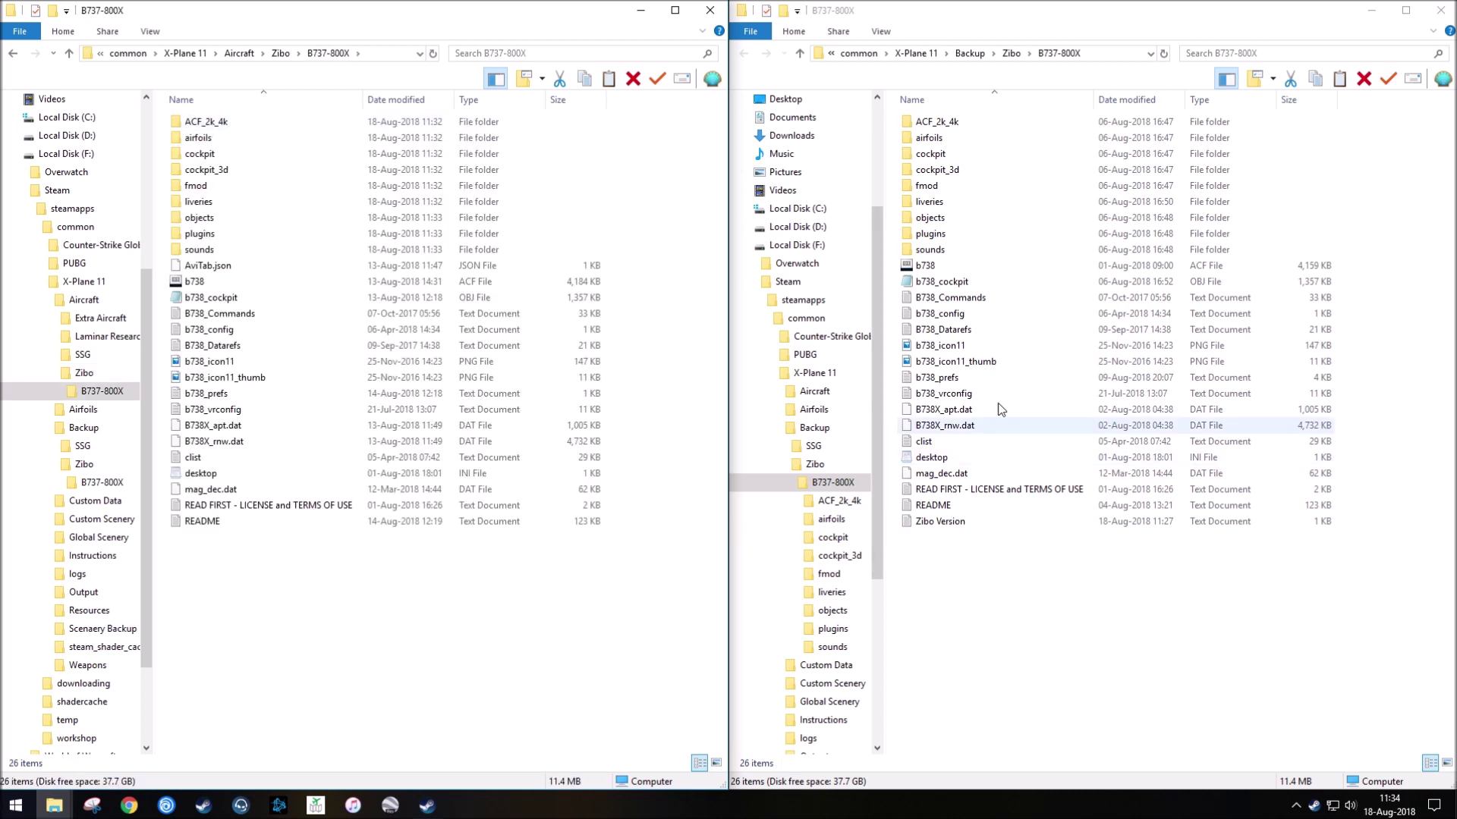
Move the Westjet folder from the backup's liveries folder into the new installation's liveries folder.
double_click(199, 202)
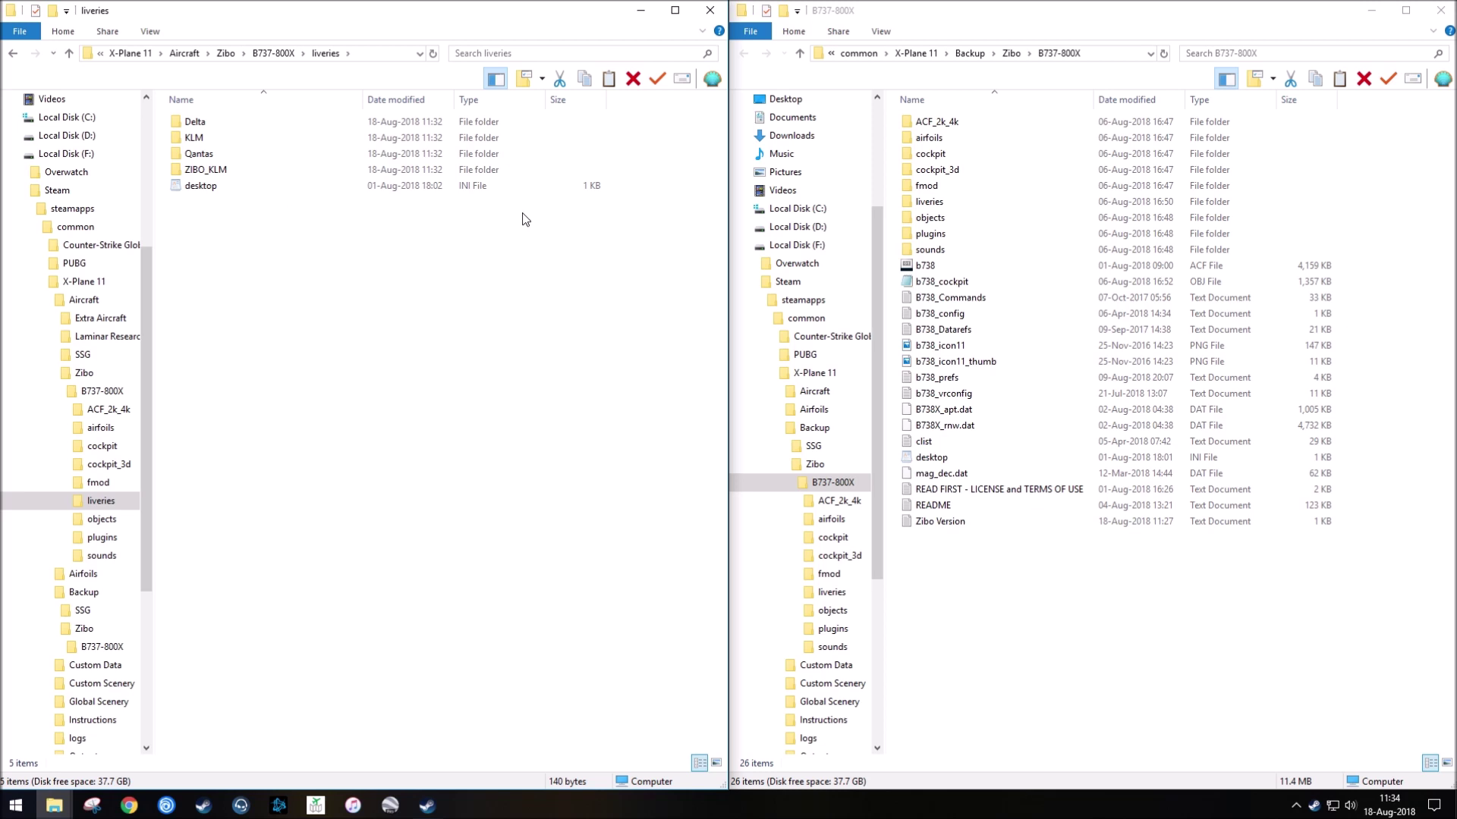
double_click(941, 201)
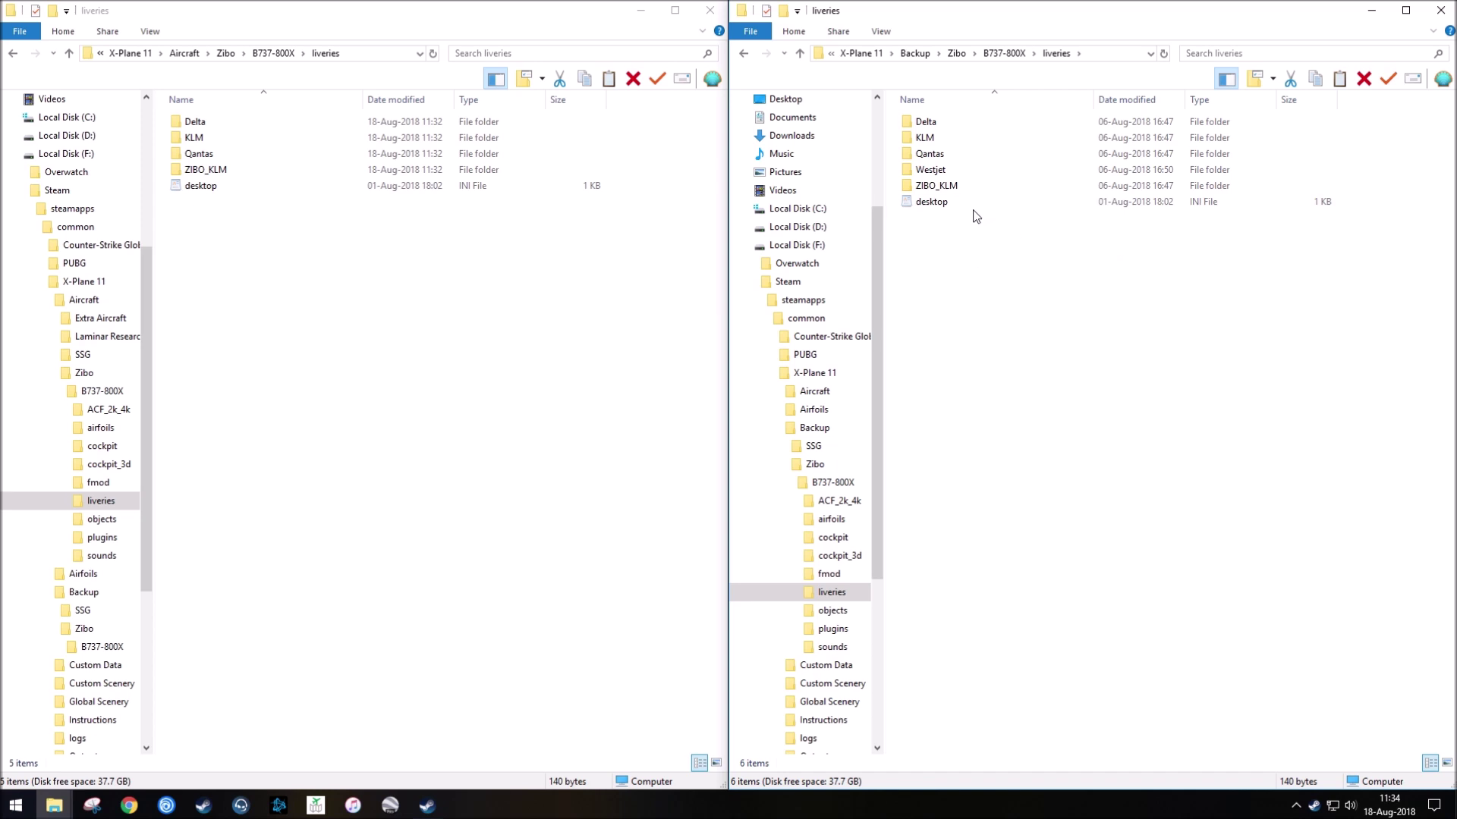
drag(932, 171, 403, 335)
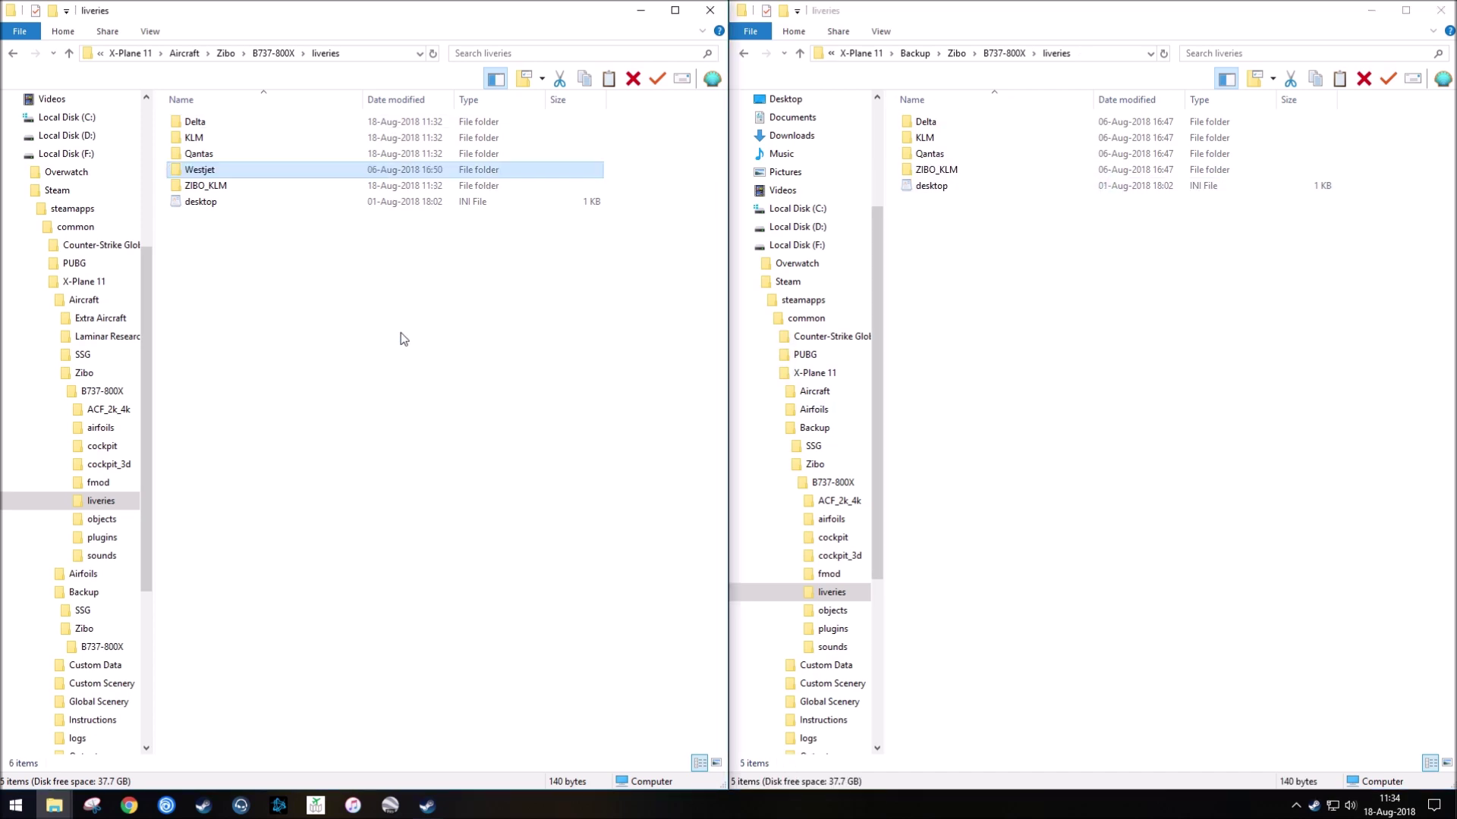
Return both windows to B737-800X and move b738_prefs from the backup to the new installation, replacing the existing file.
click(13, 53)
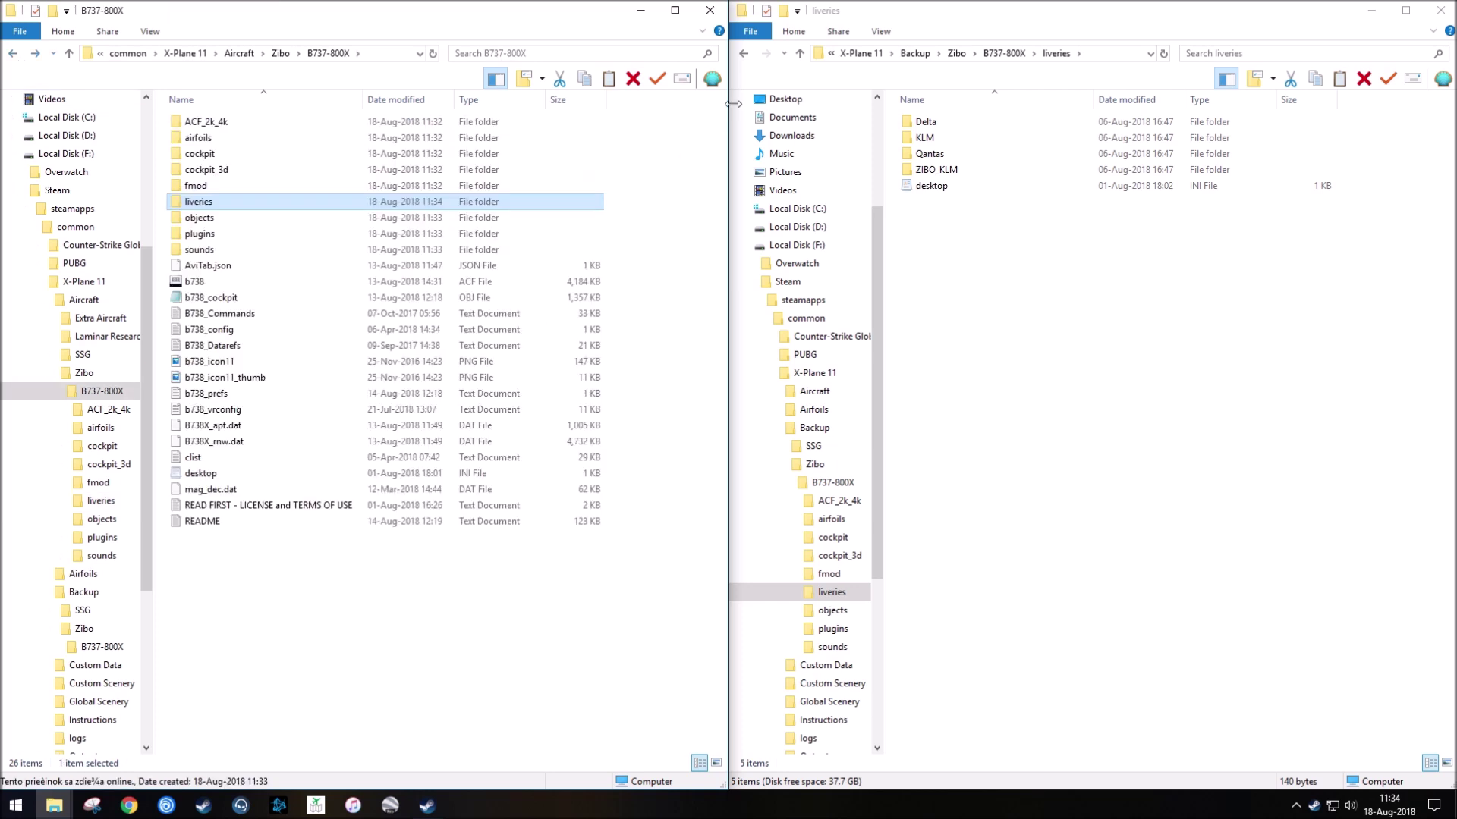
click(744, 55)
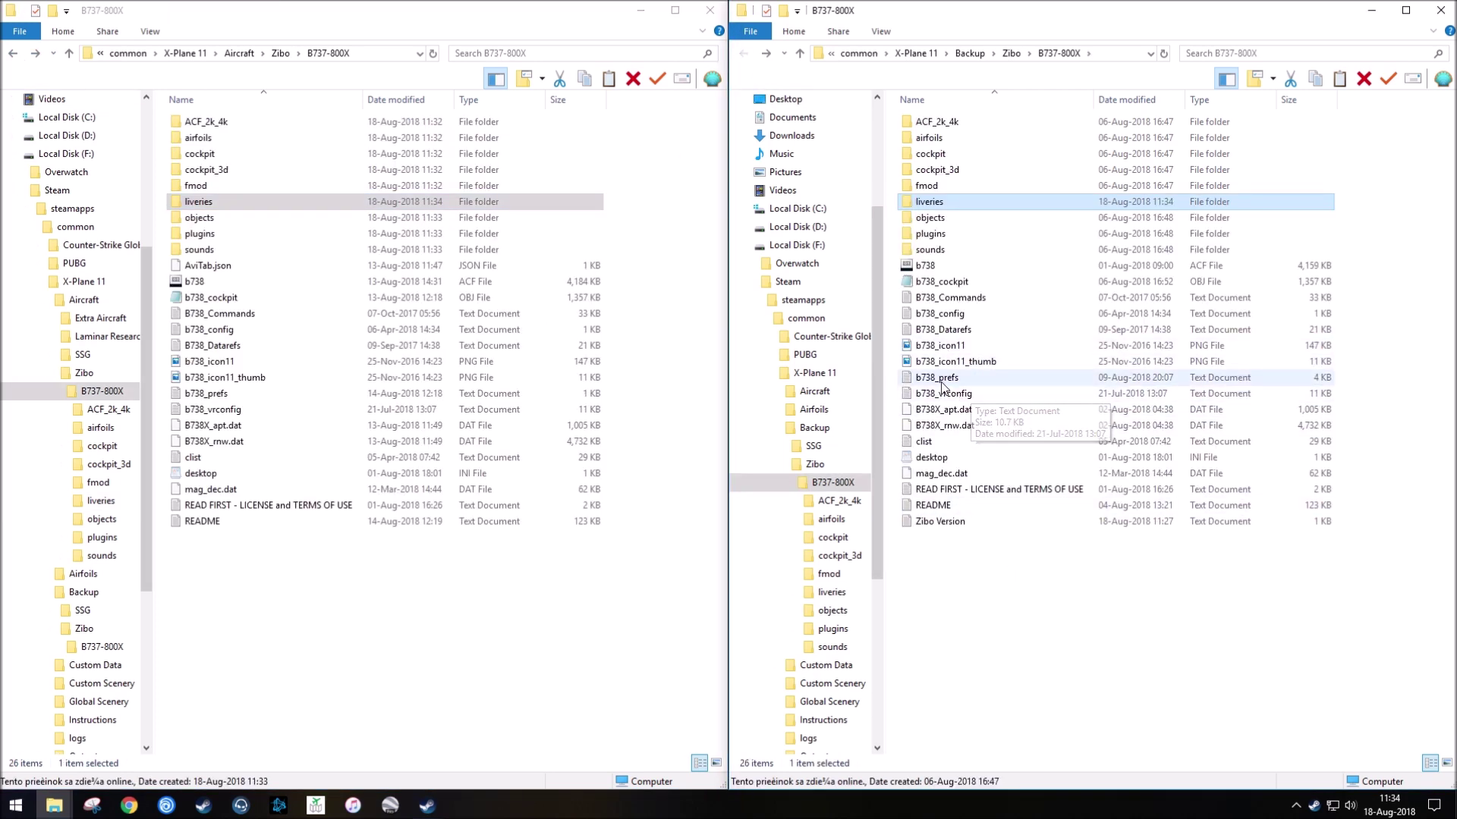
click(979, 377)
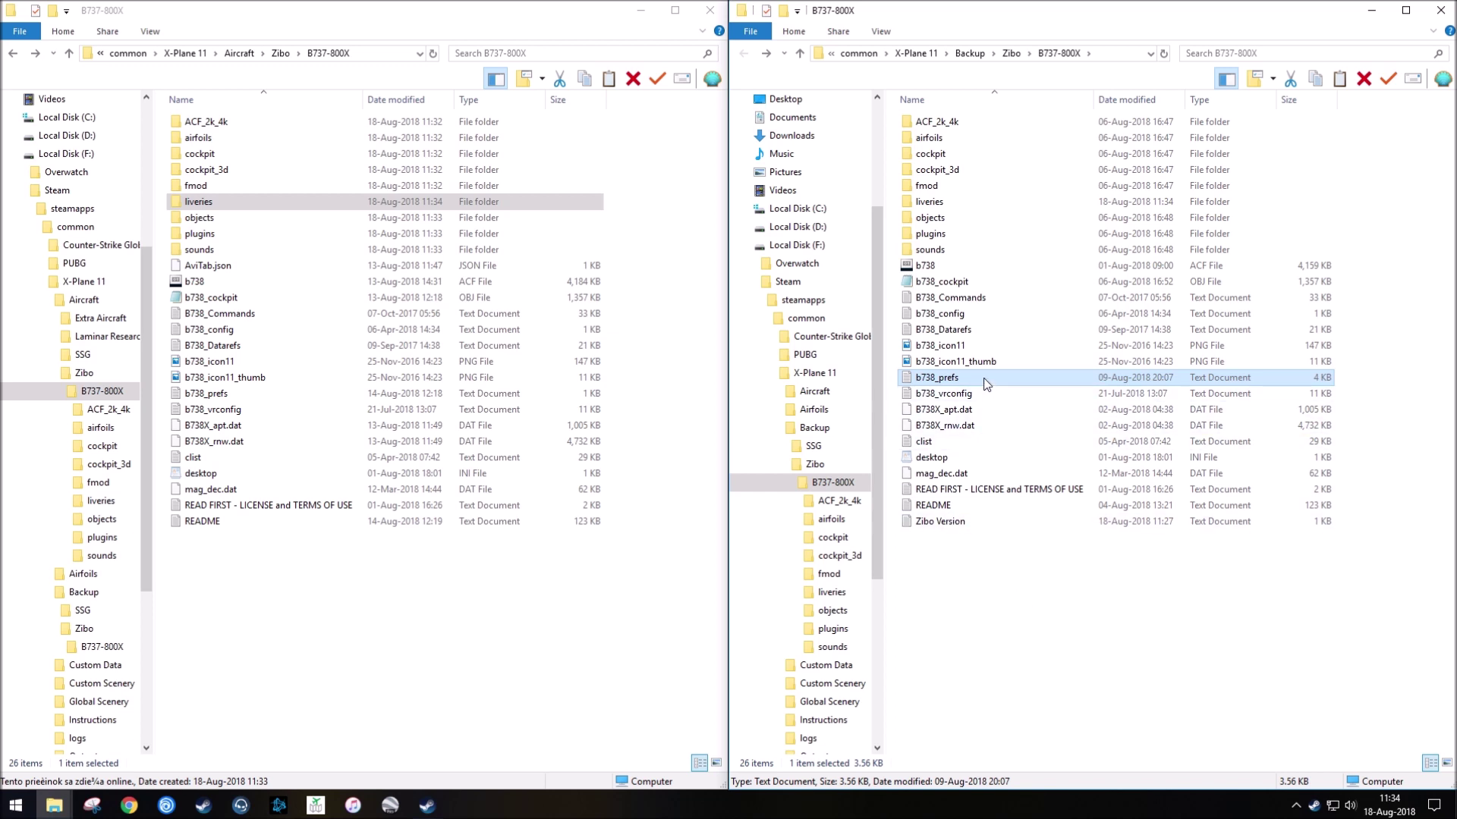
drag(986, 379, 509, 620)
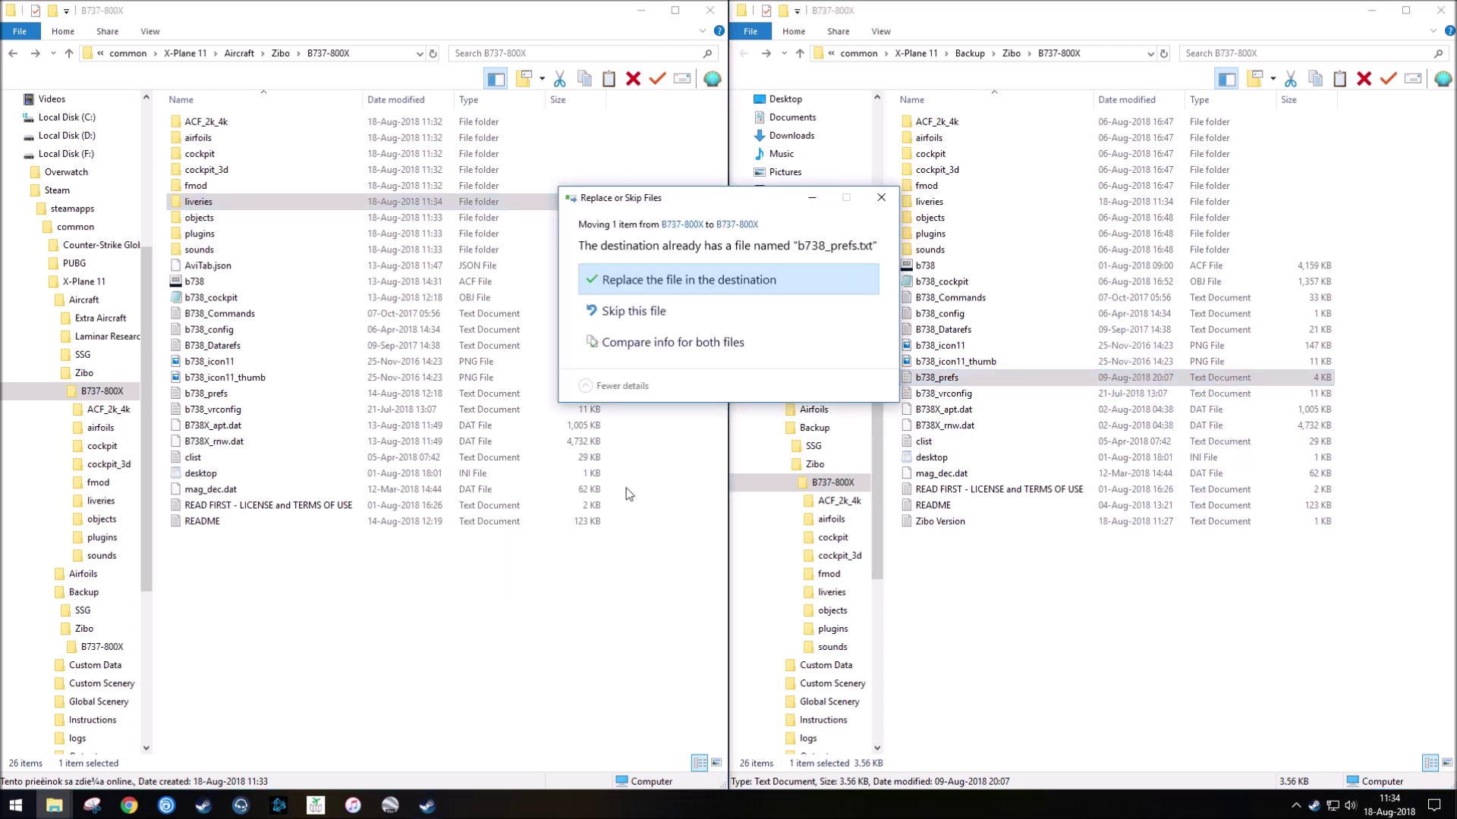
click(701, 281)
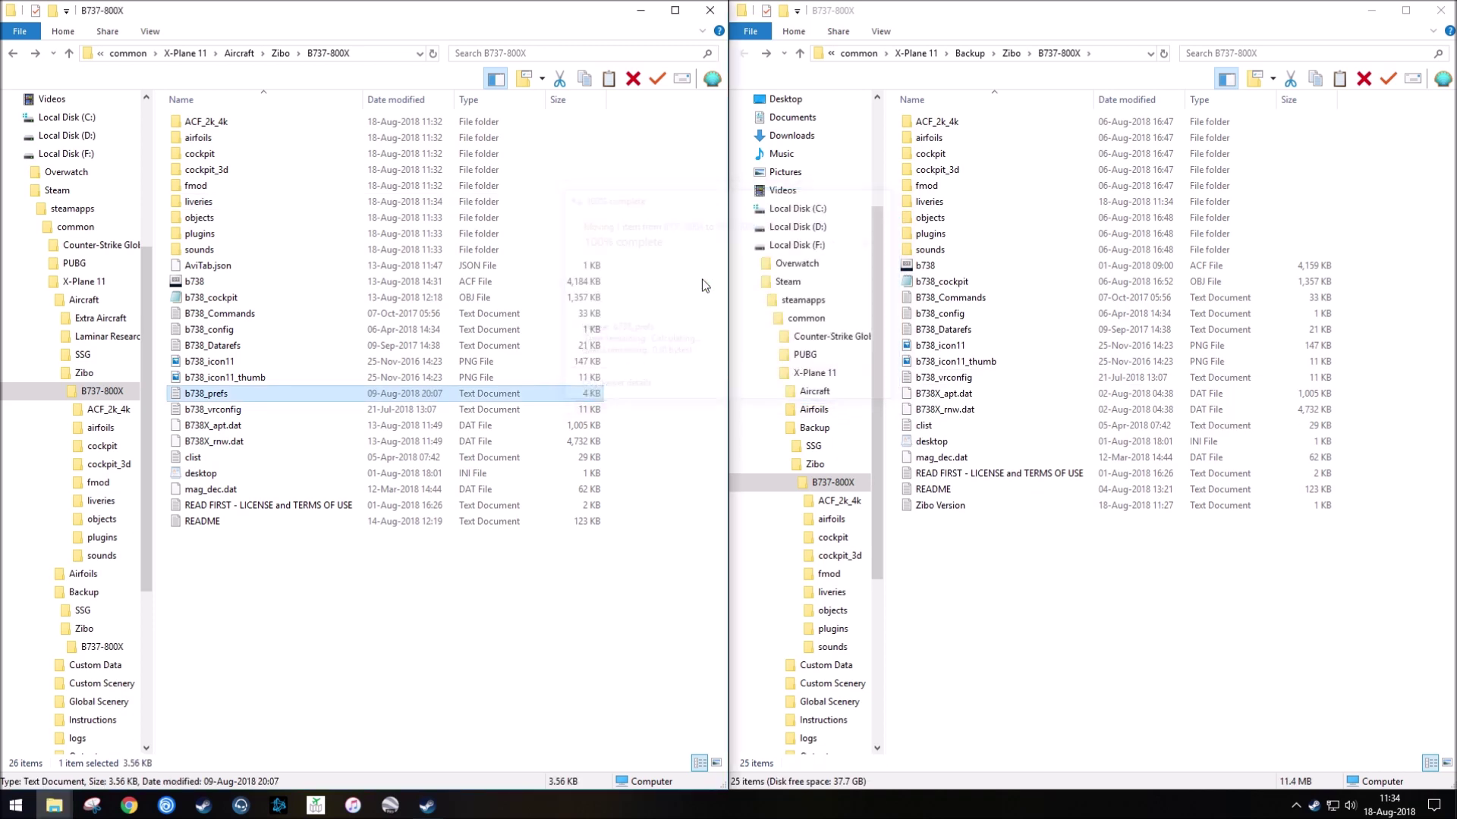
Move the Zibo Version text file from the backup B737-800X folder into the new B737-800X folder.
click(463, 636)
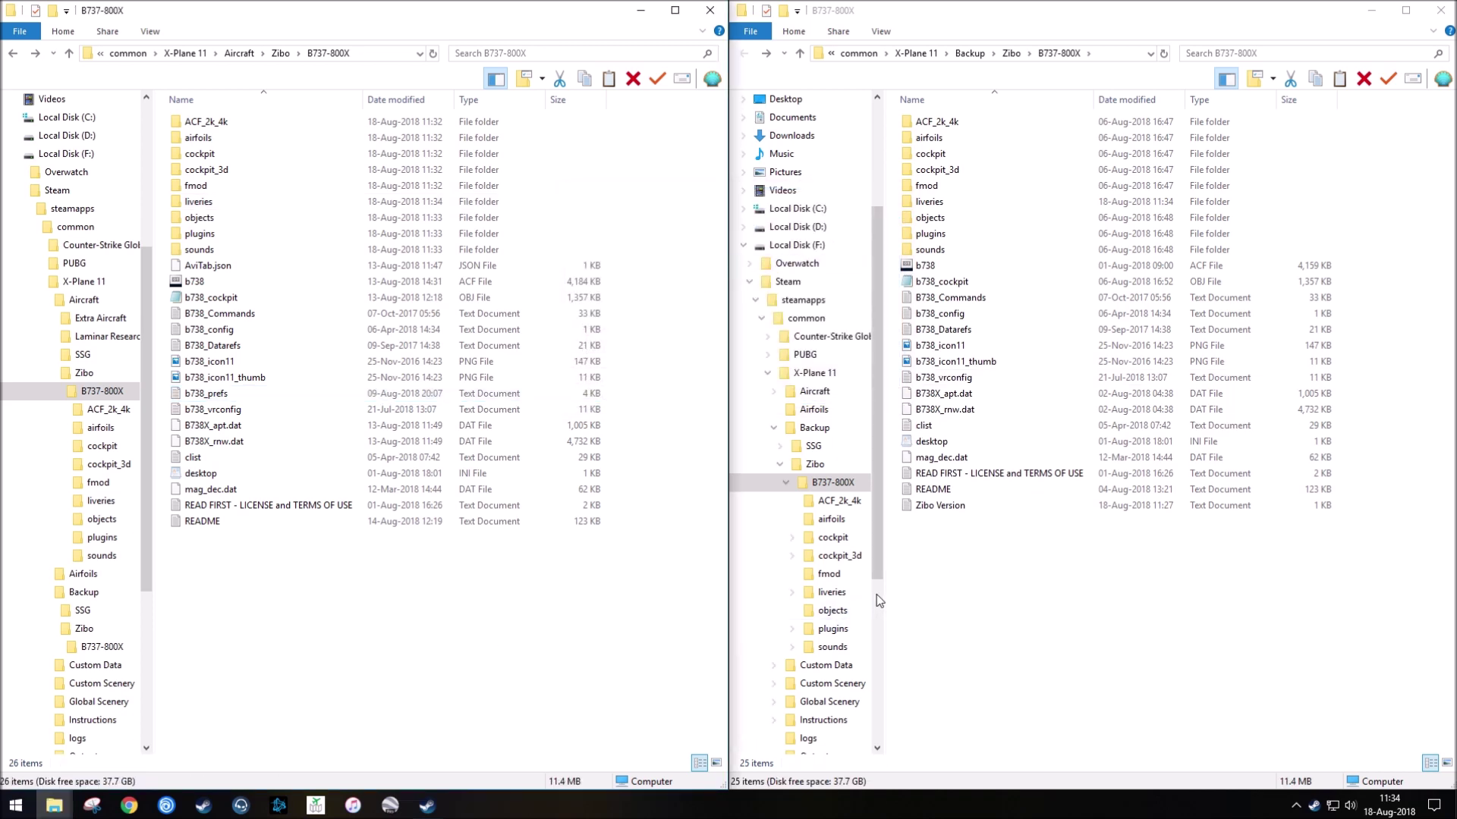
click(969, 506)
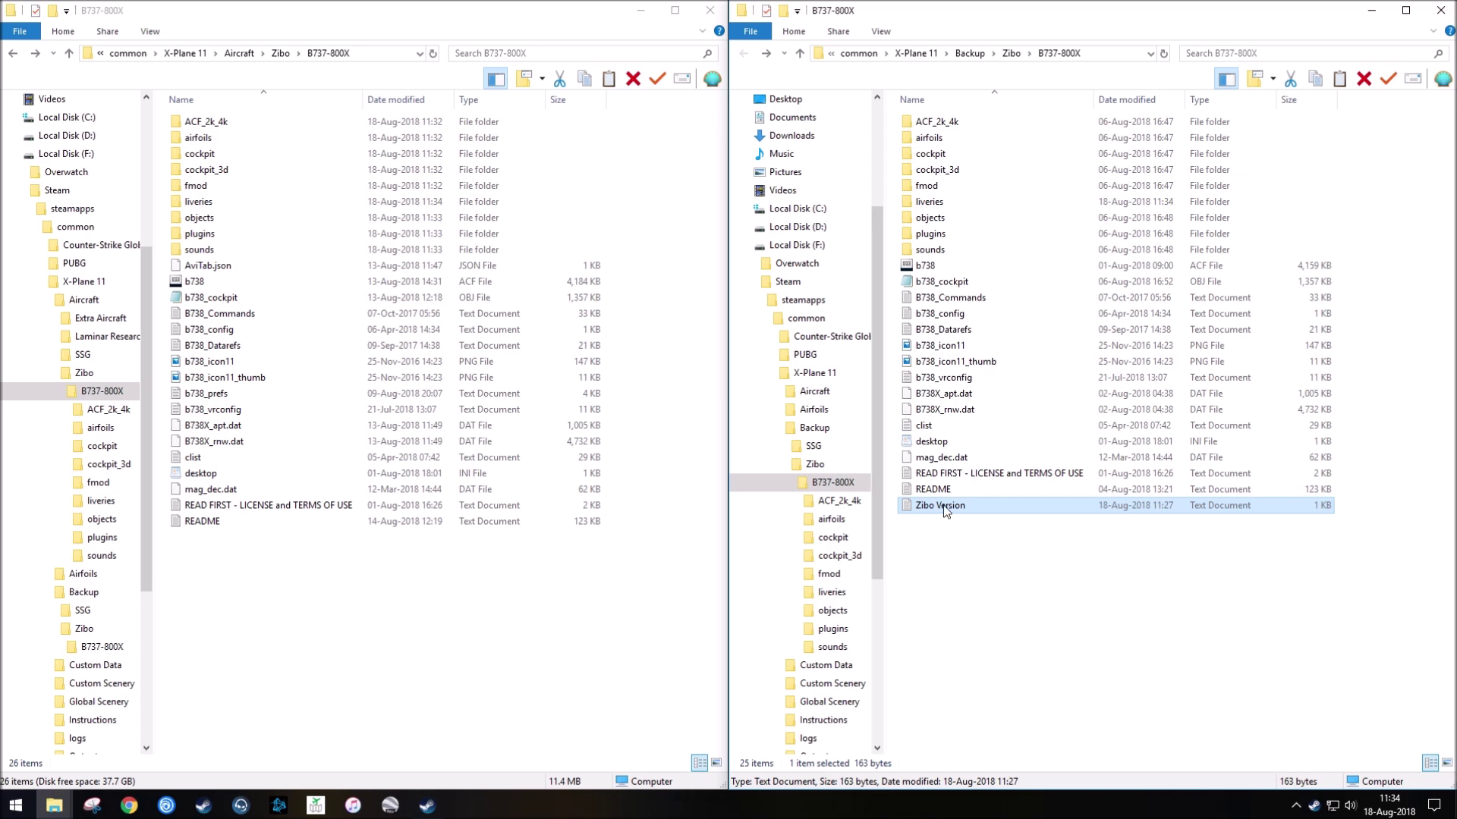
drag(945, 511, 403, 695)
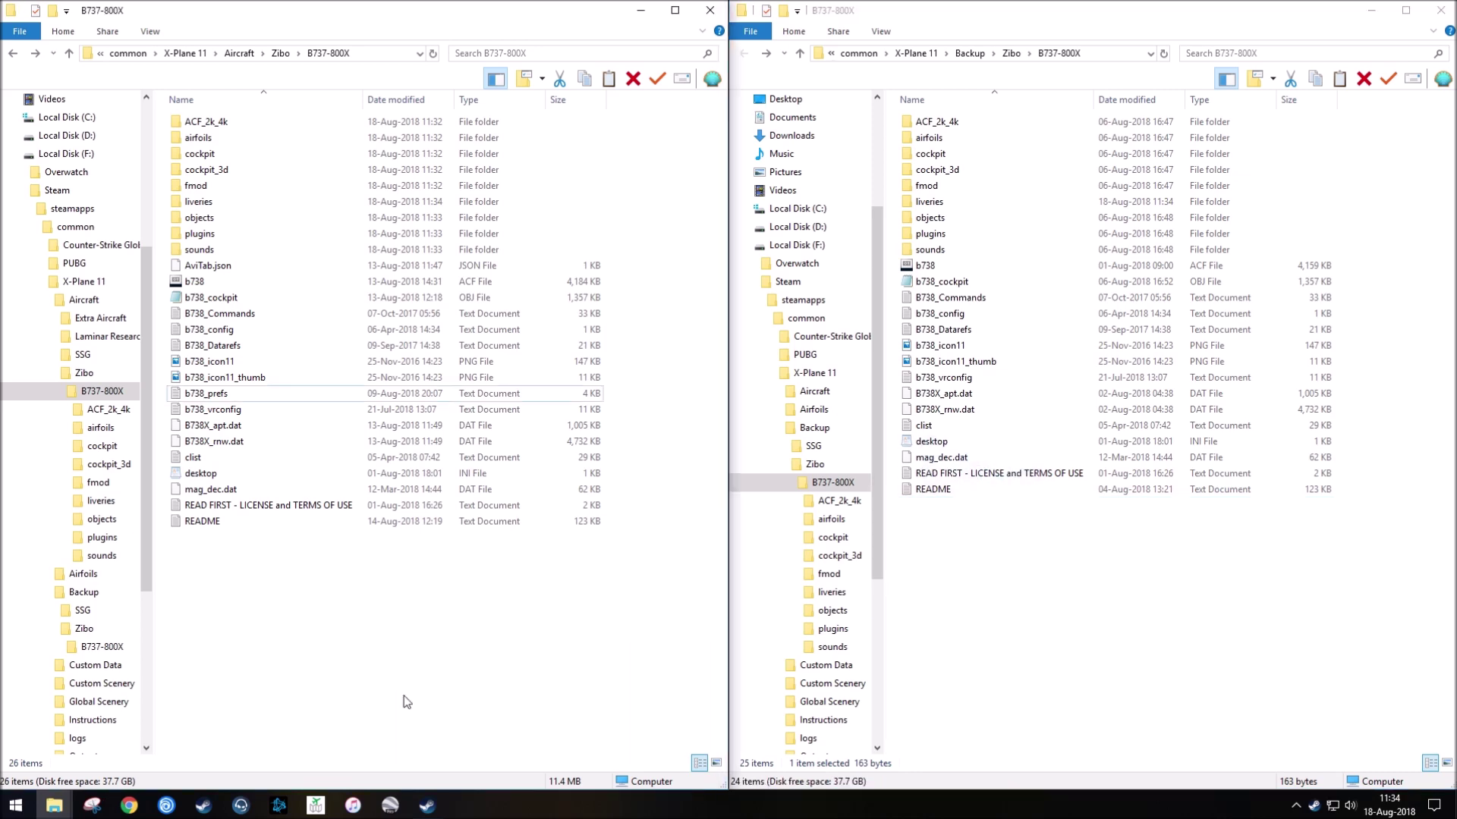
Open the moved Zibo Version file and set Zibo Version to 3.29e and Last Patched to 18 Aug 2018.
double_click(253, 544)
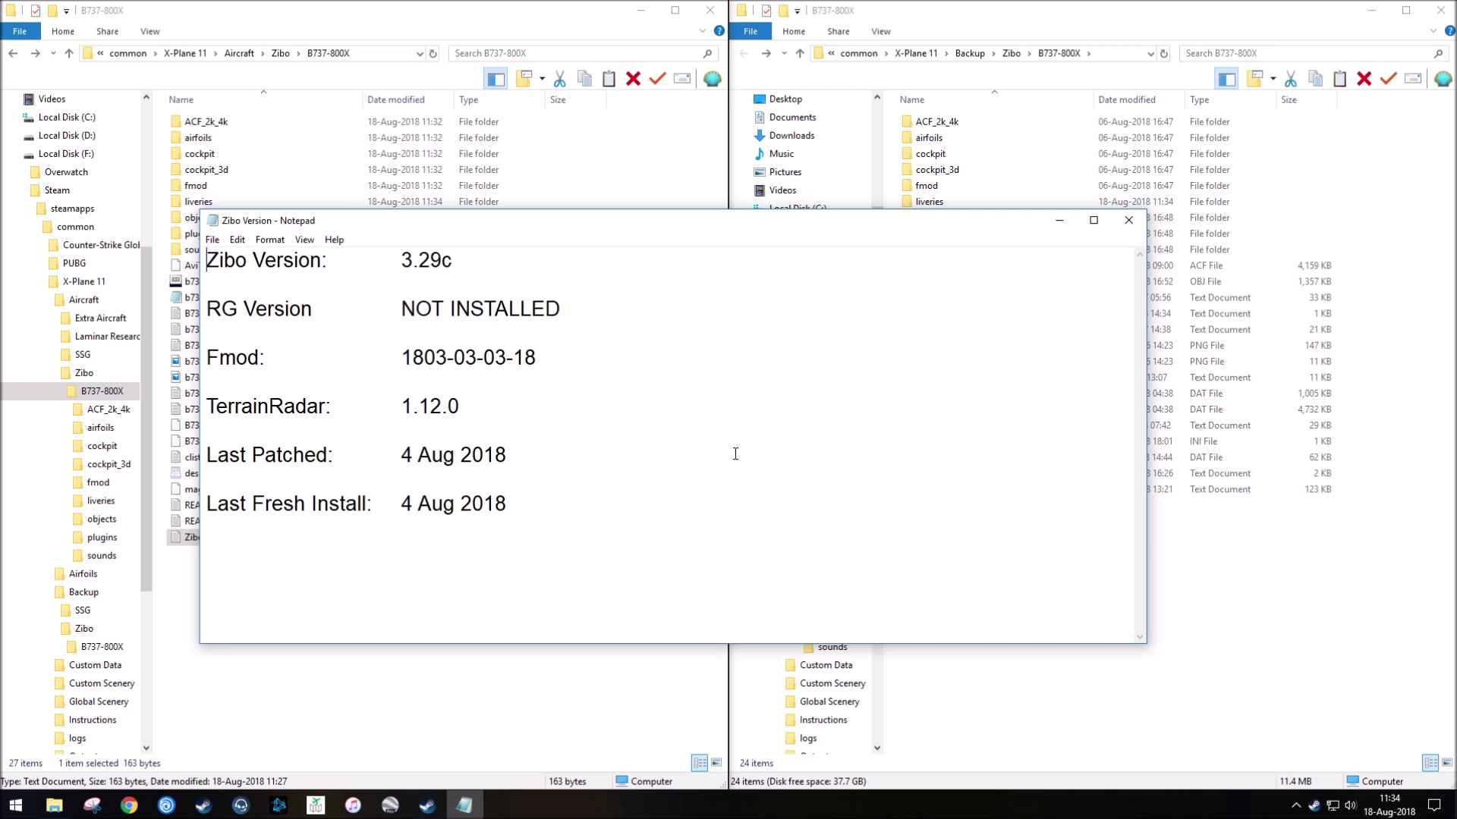
click(459, 261)
key(BackSpace)
text(e)
click(410, 455)
key(BackSpace)
text(18)
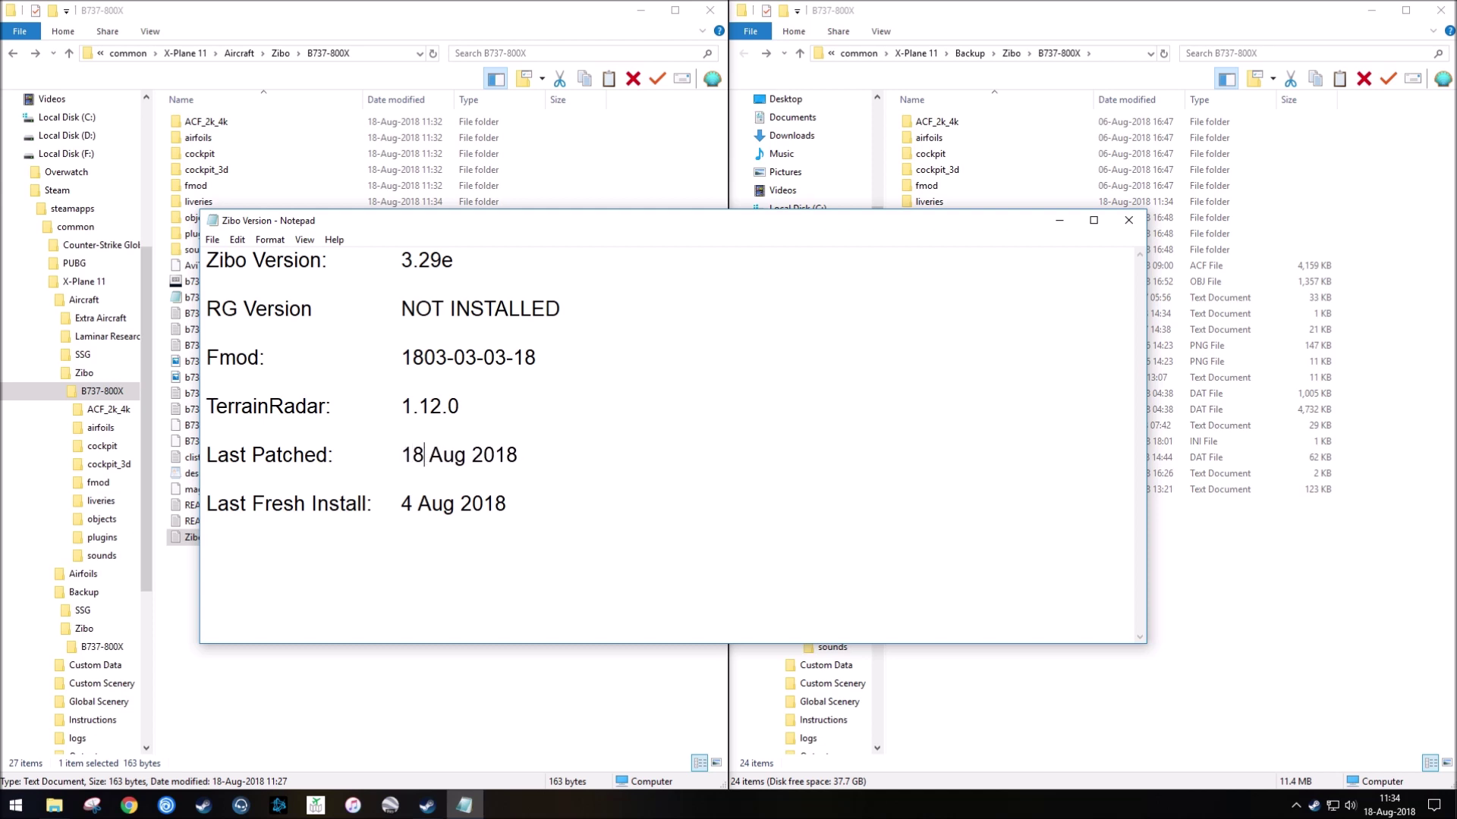
Set Last Fresh Install to 18 Aug 2018, save the Zibo Version file and close it.
click(414, 503)
text(18)
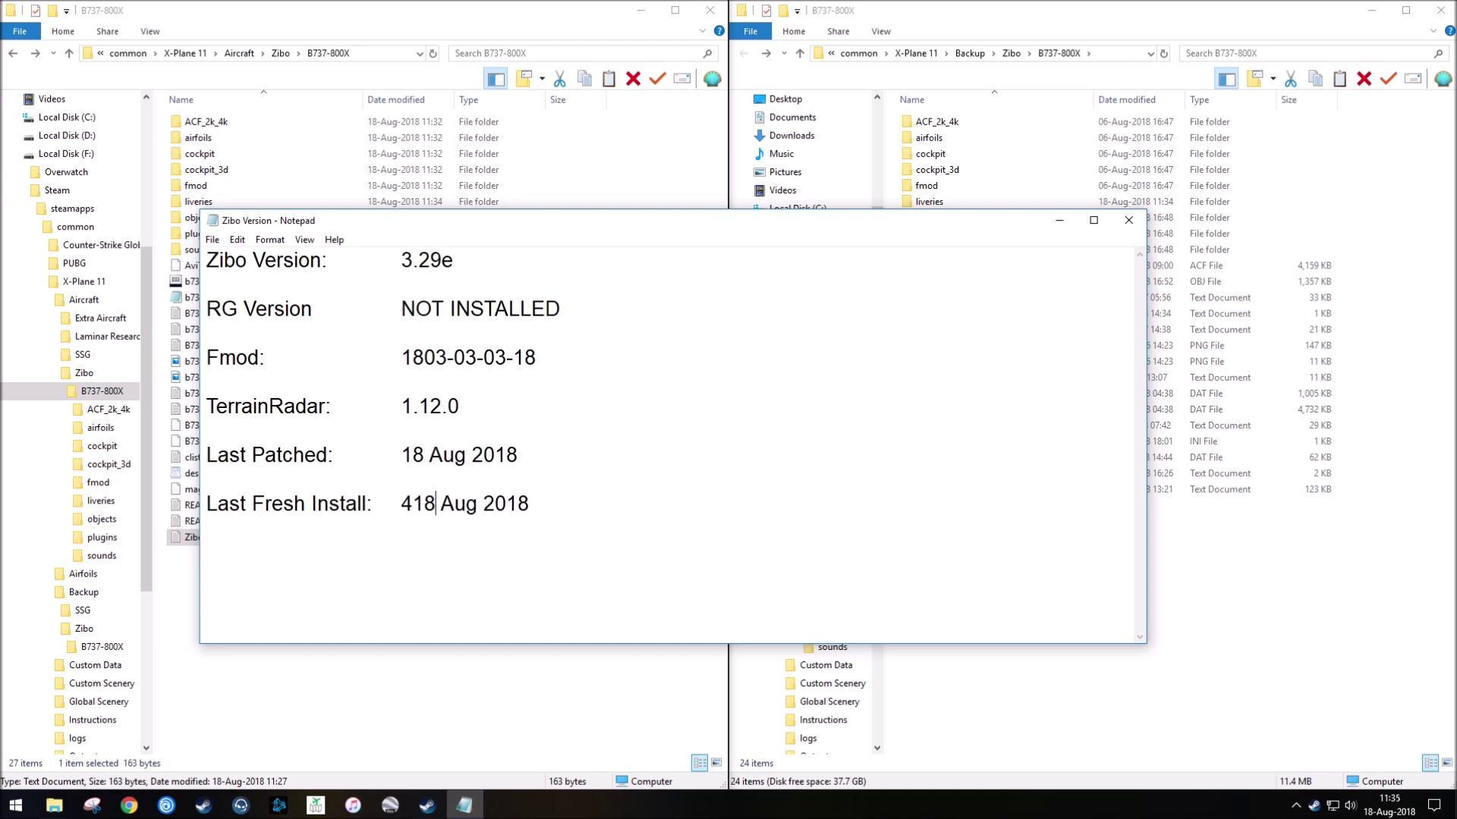
click(412, 503)
key(BackSpace)
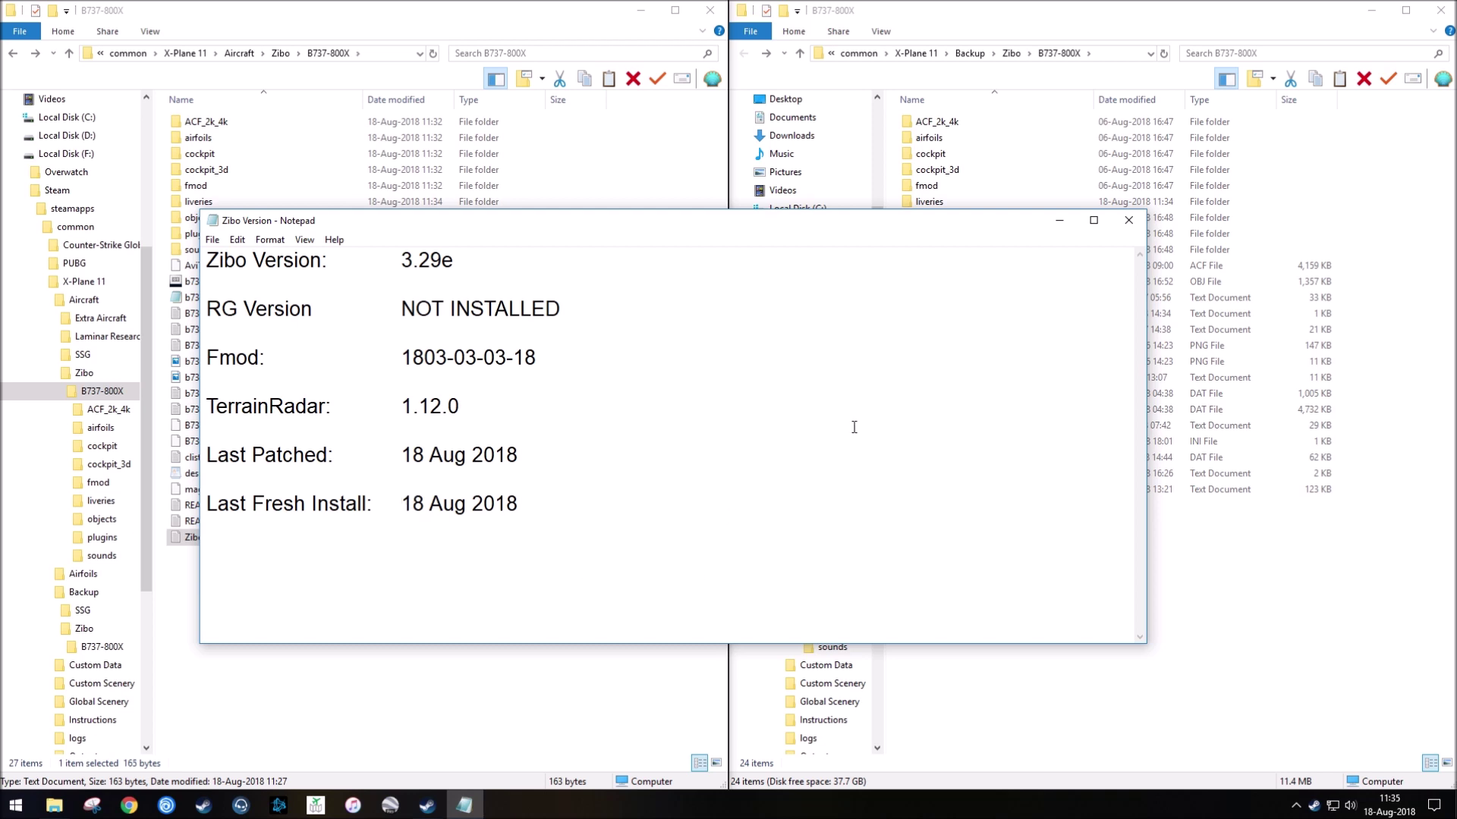
click(1129, 221)
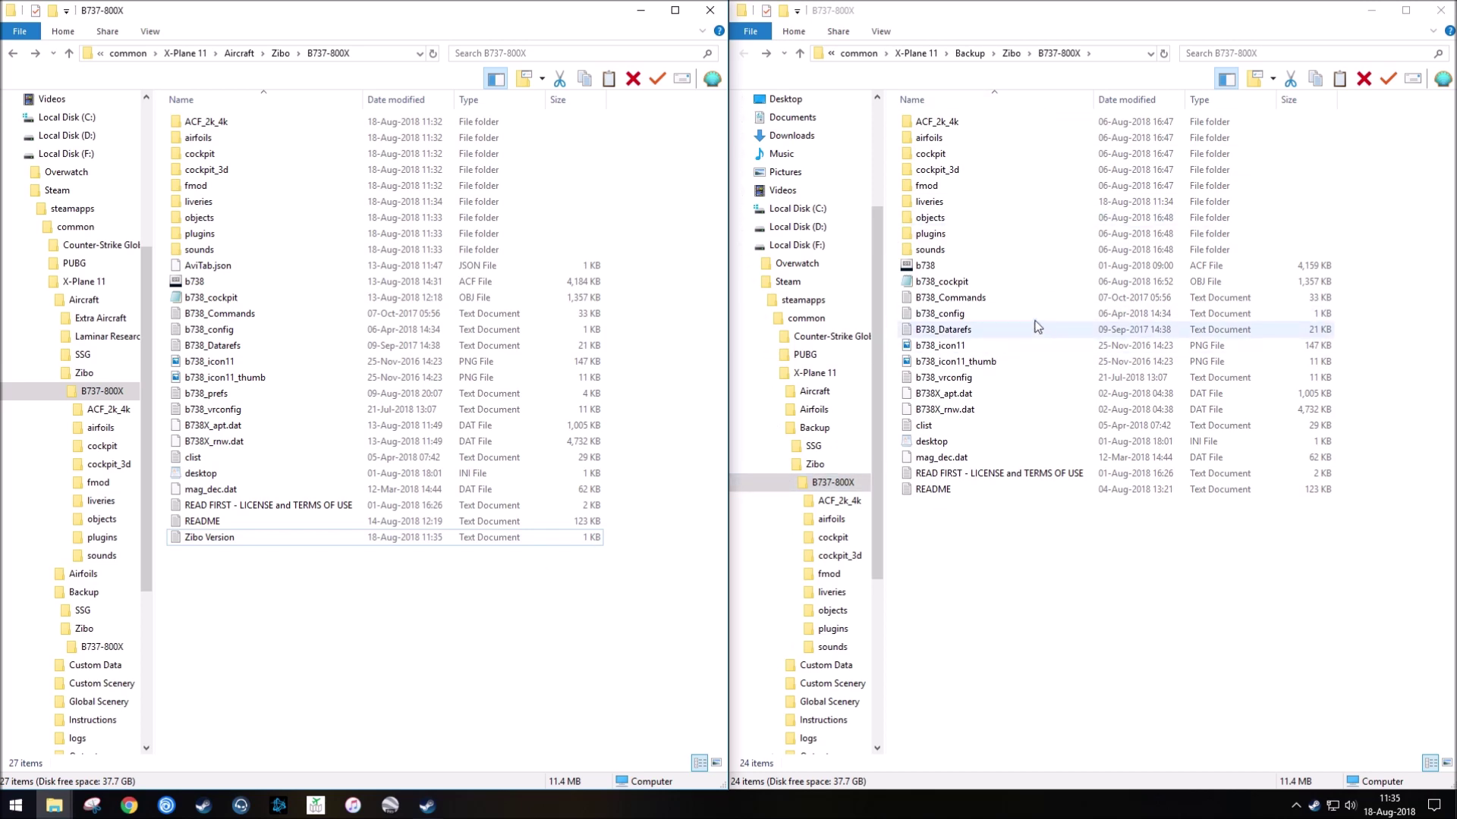
Close both Explorer windows and launch X-Plane 11 through Steam.
click(1440, 10)
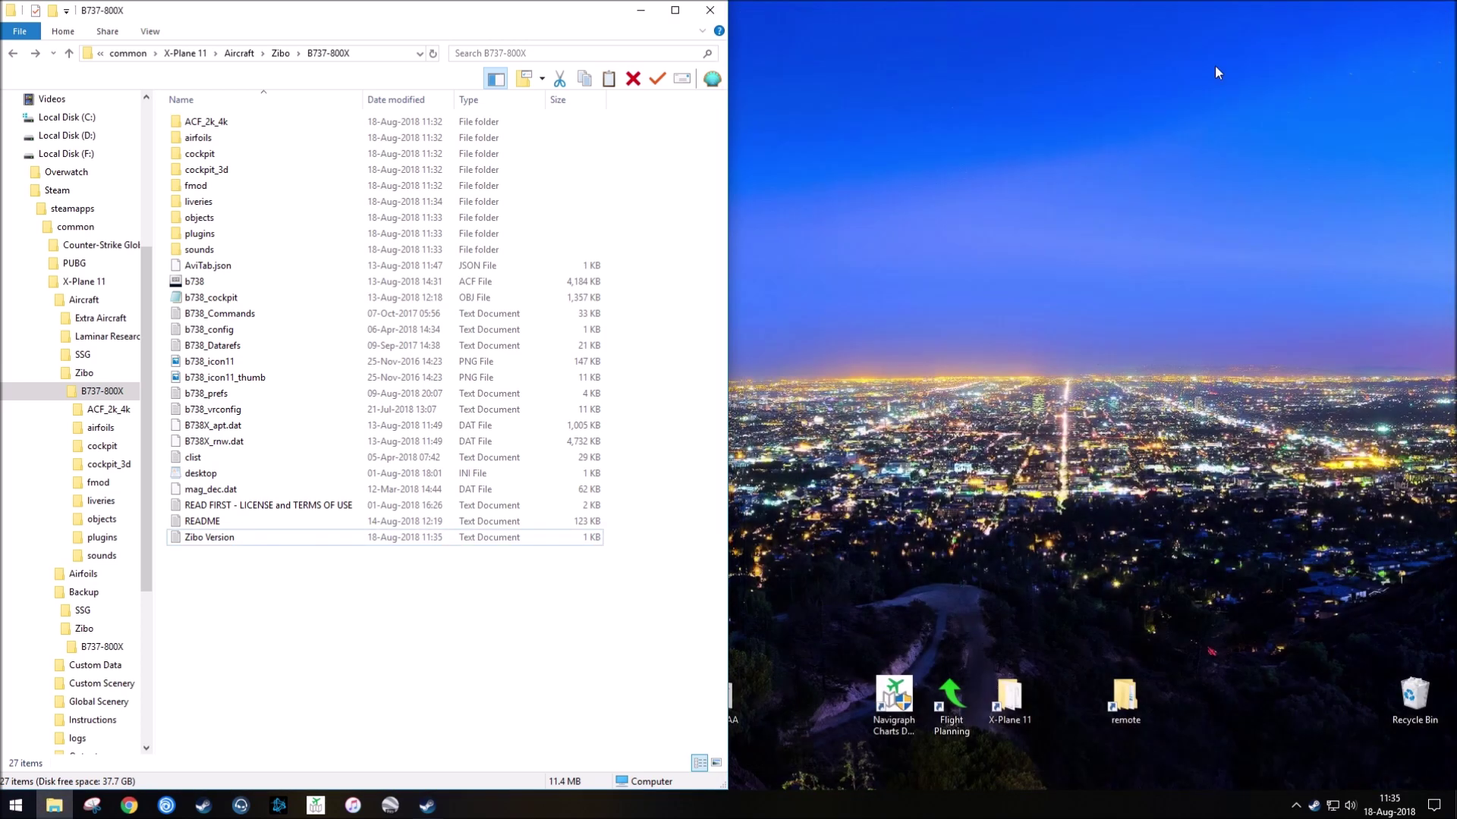
click(710, 10)
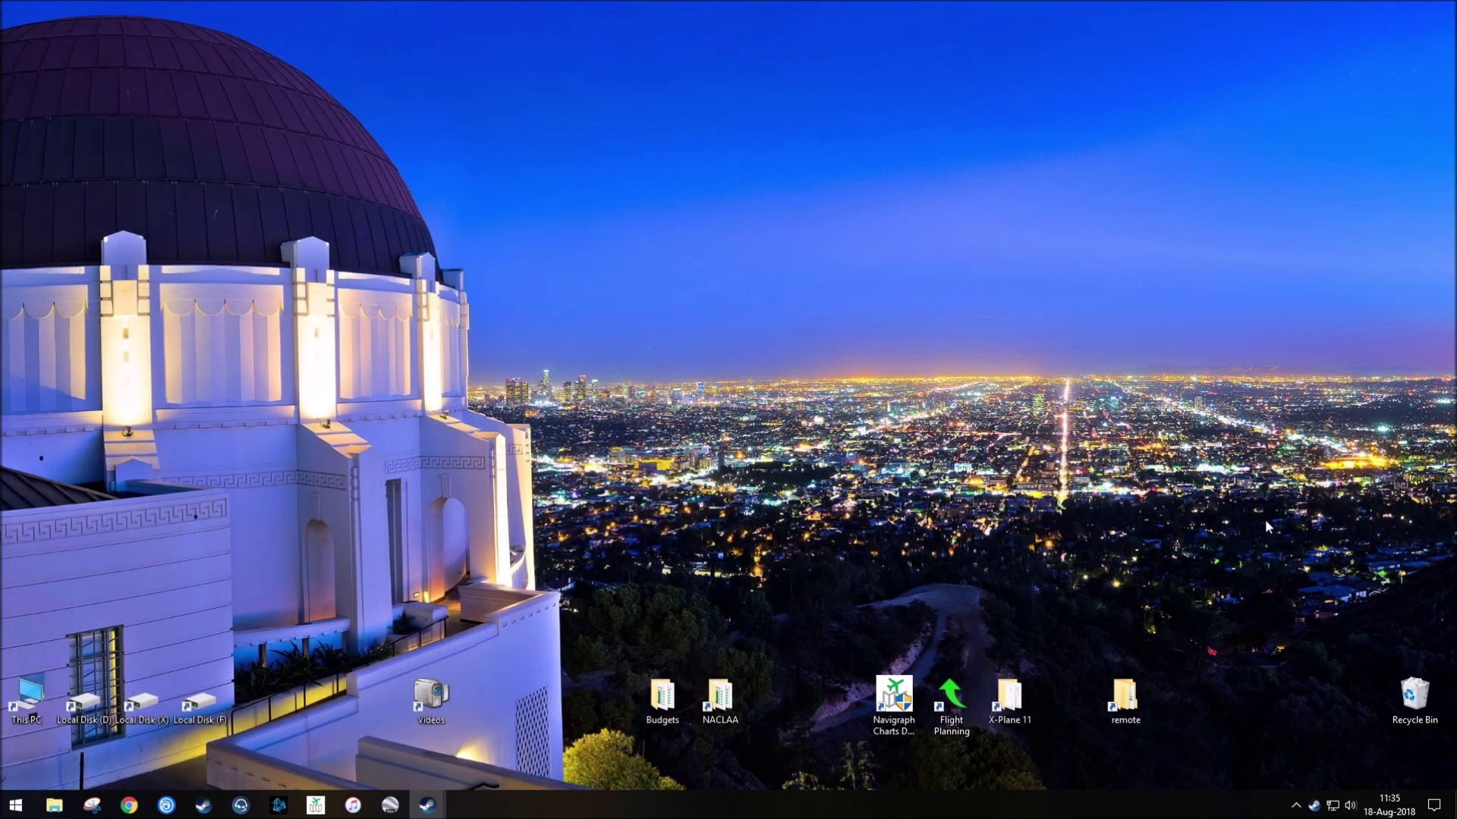
right_click(1314, 806)
click(1201, 619)
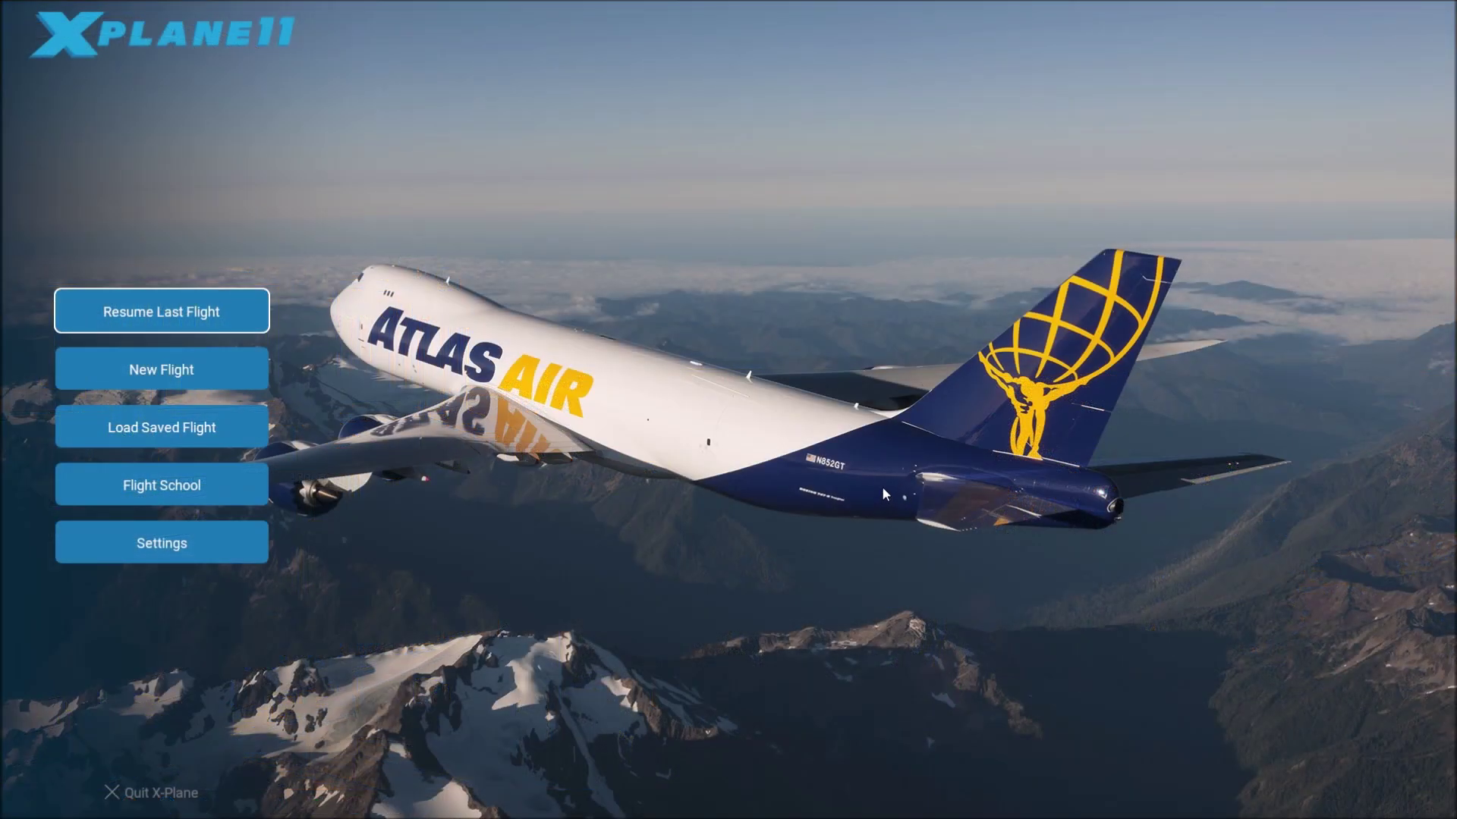
Start configuring a new flight and customize the Boeing 737-800X with the Westjet livery.
click(190, 368)
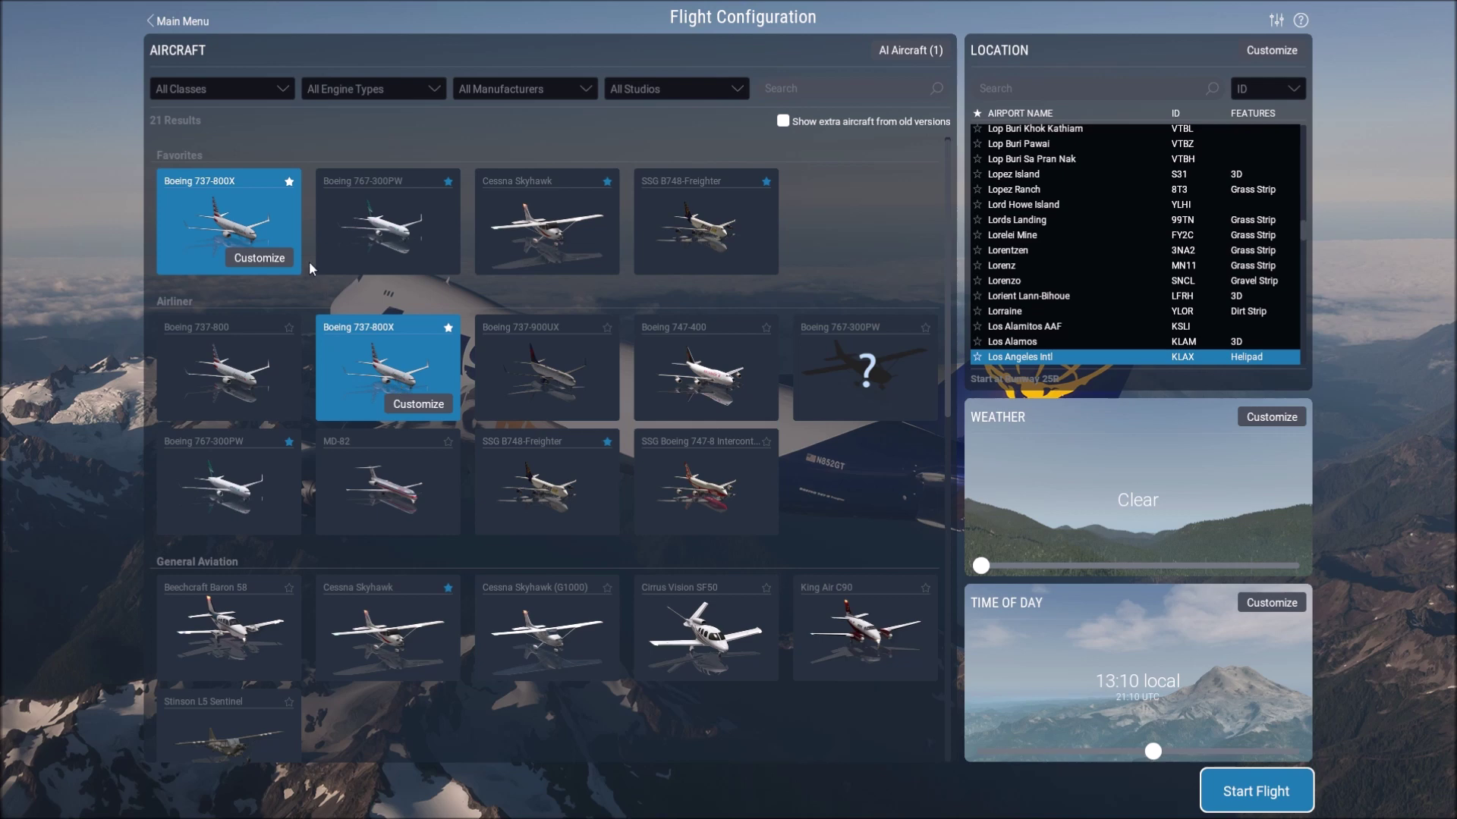
click(254, 256)
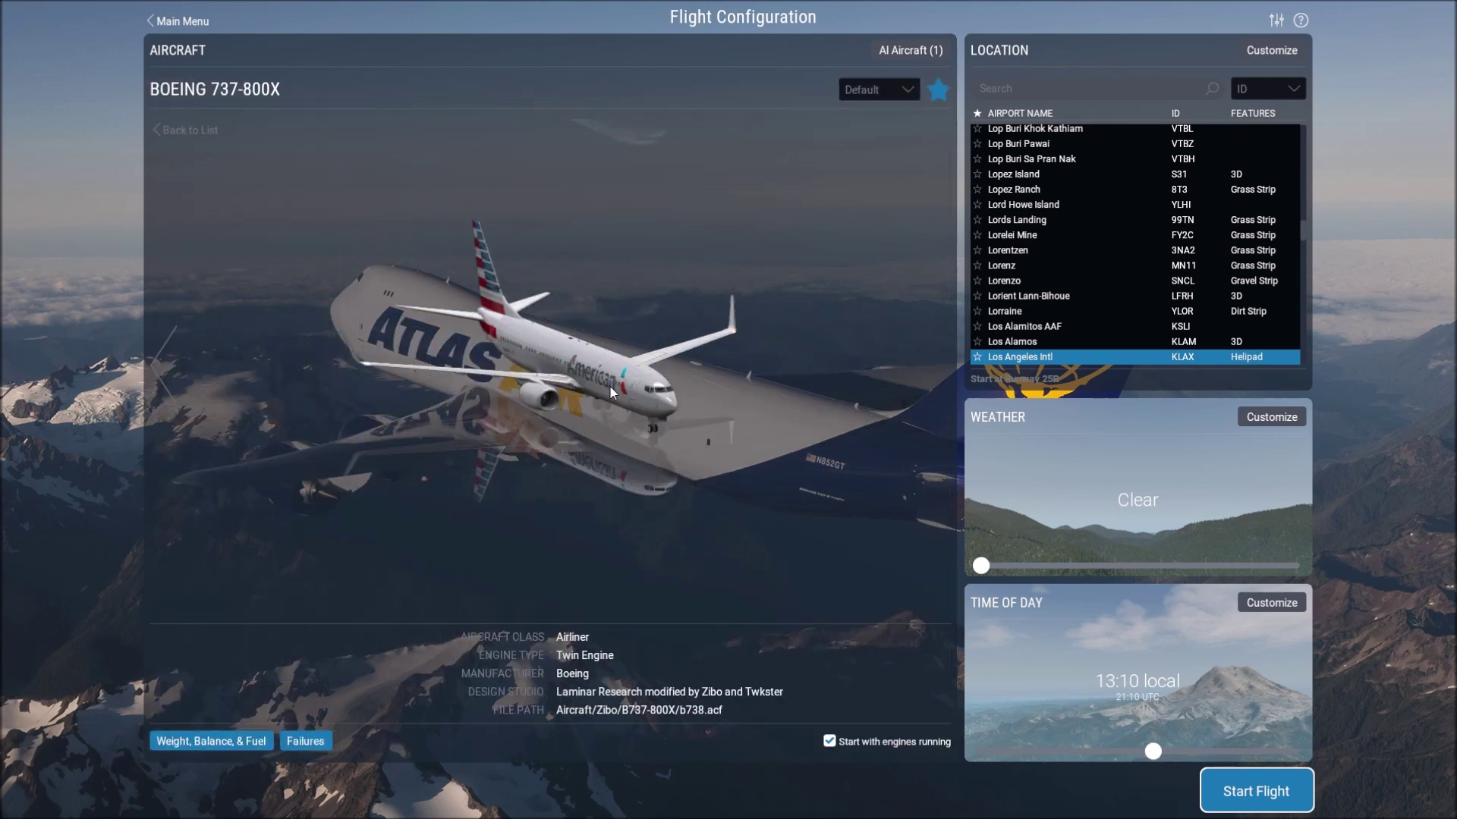
click(857, 101)
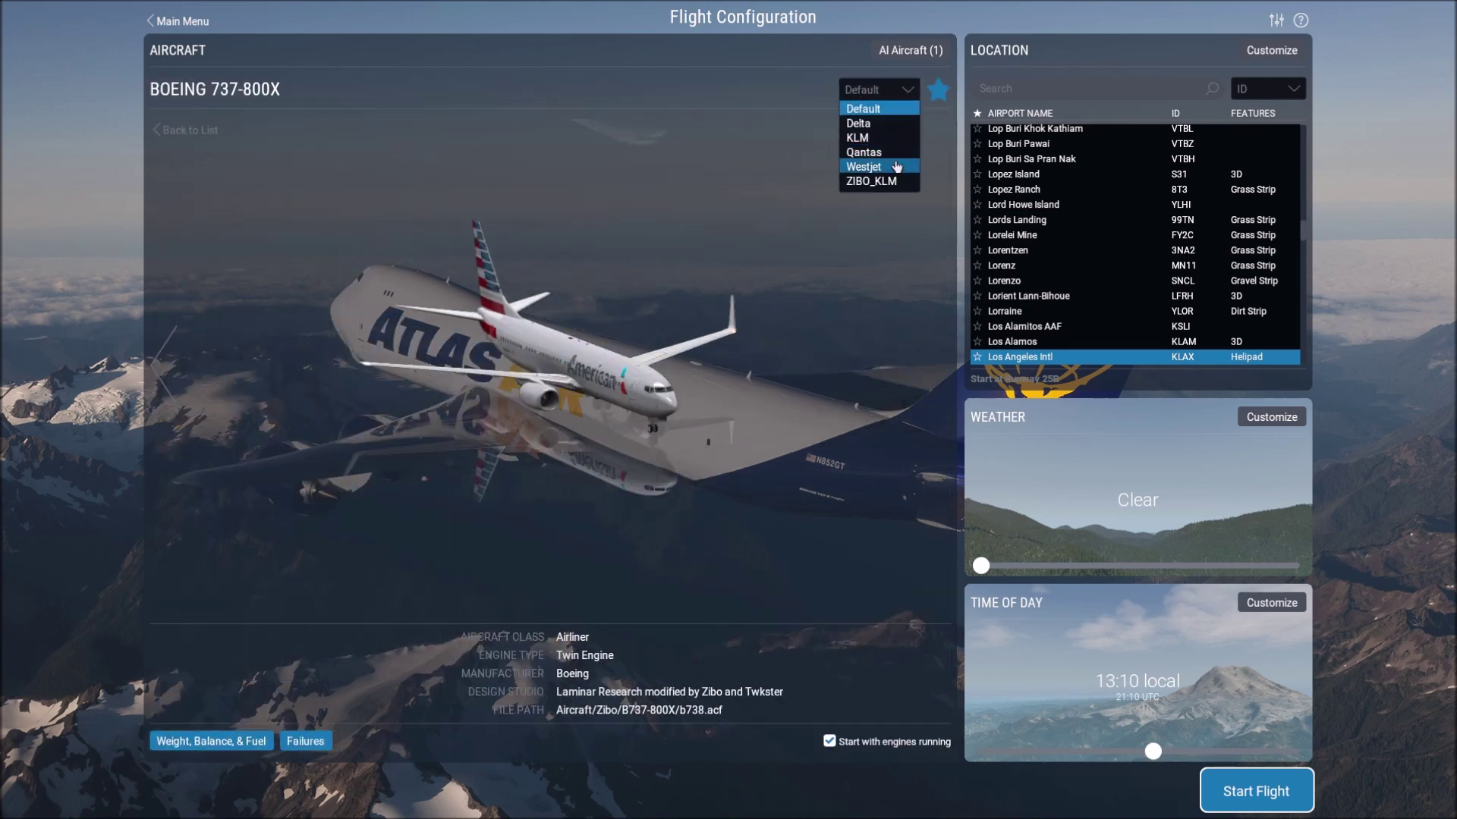
click(861, 153)
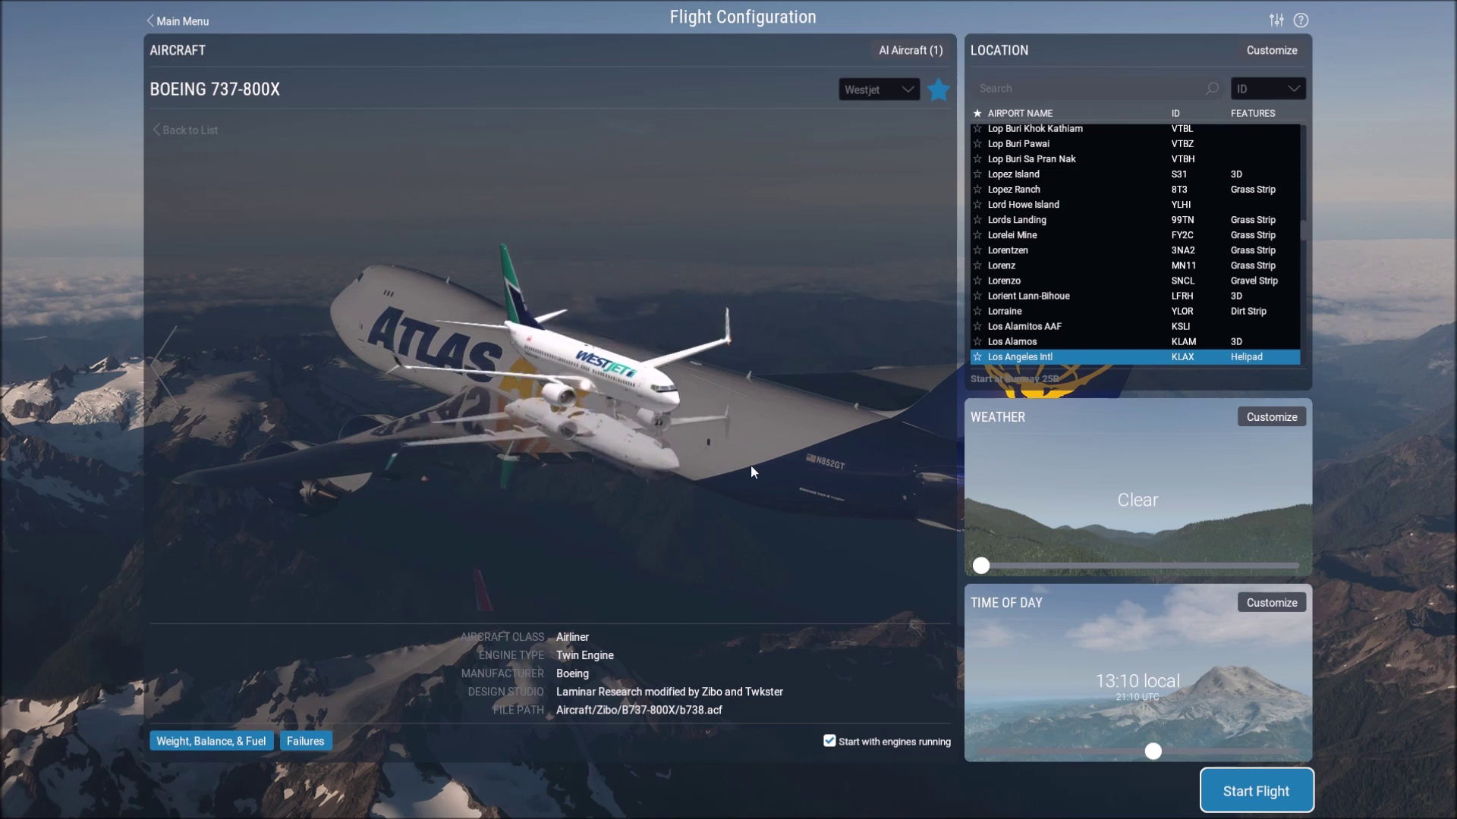
Disable starting with engines running and set the 737-800X's total fuel weight to 0 lbs.
click(854, 749)
click(251, 742)
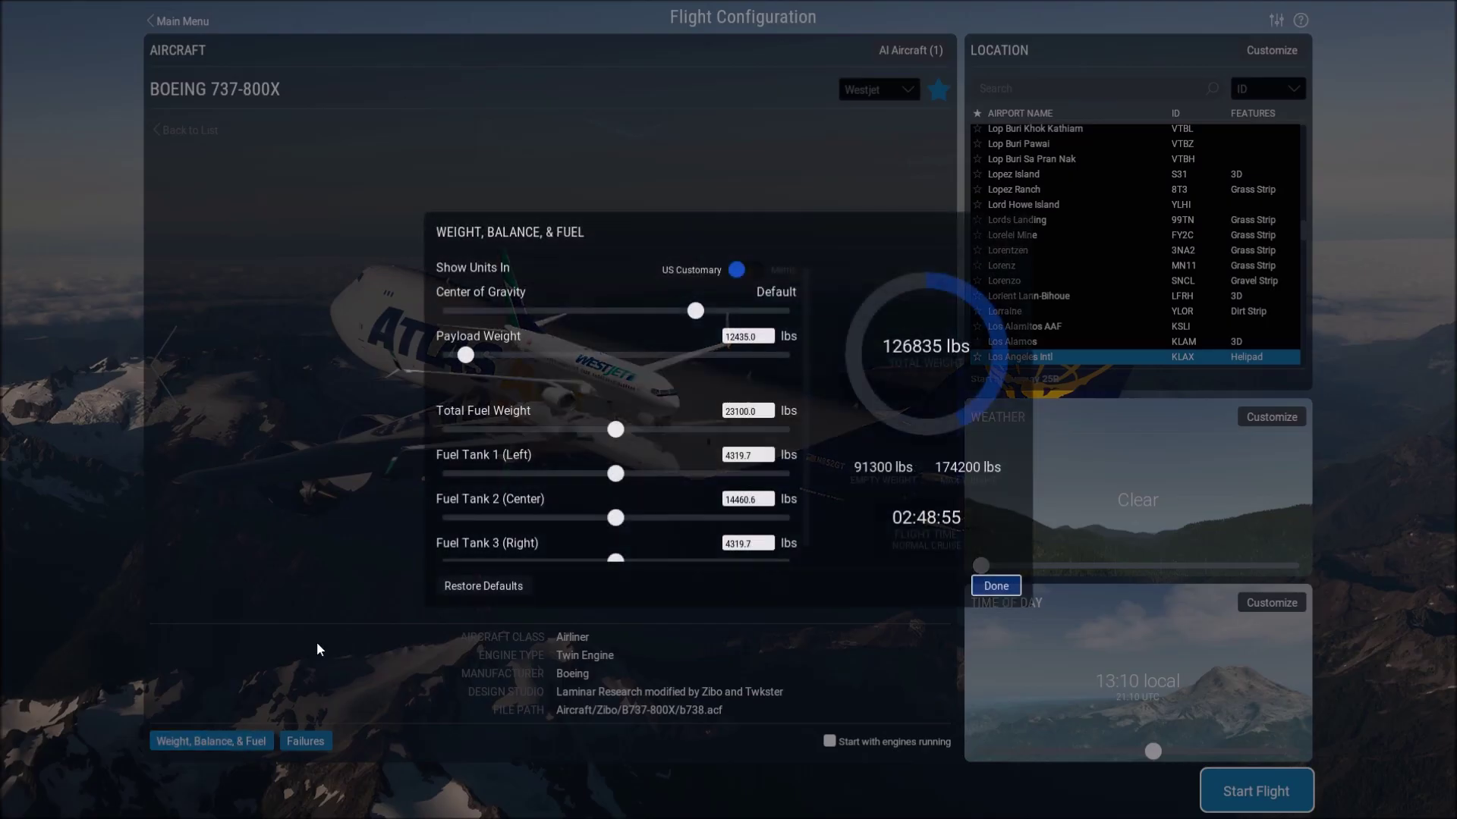
drag(615, 430, 442, 430)
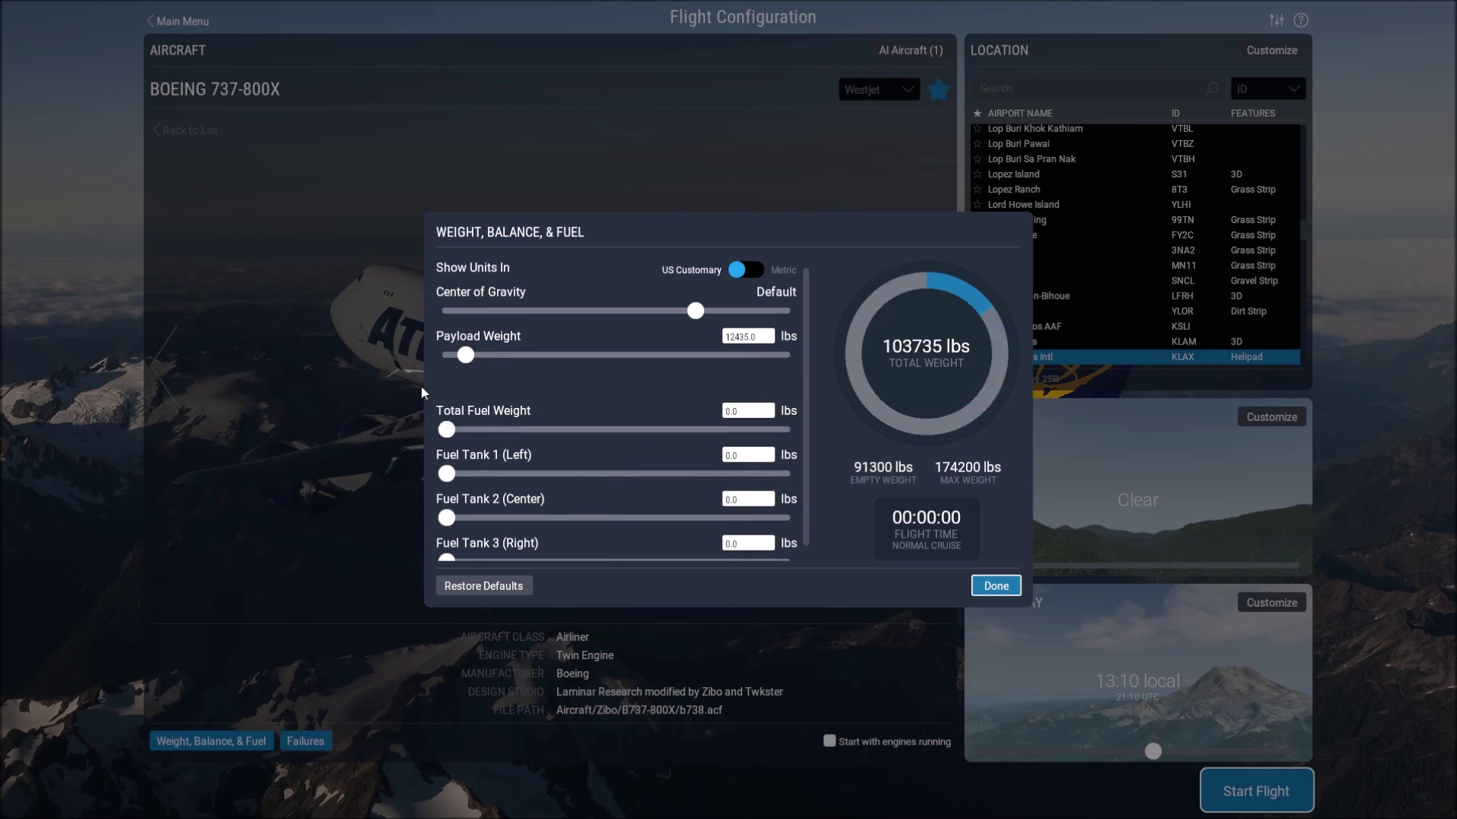
Lower the payload weight to its minimum, accept the weight settings and start the flight at Los Angeles Intl.
drag(465, 354, 416, 354)
click(981, 586)
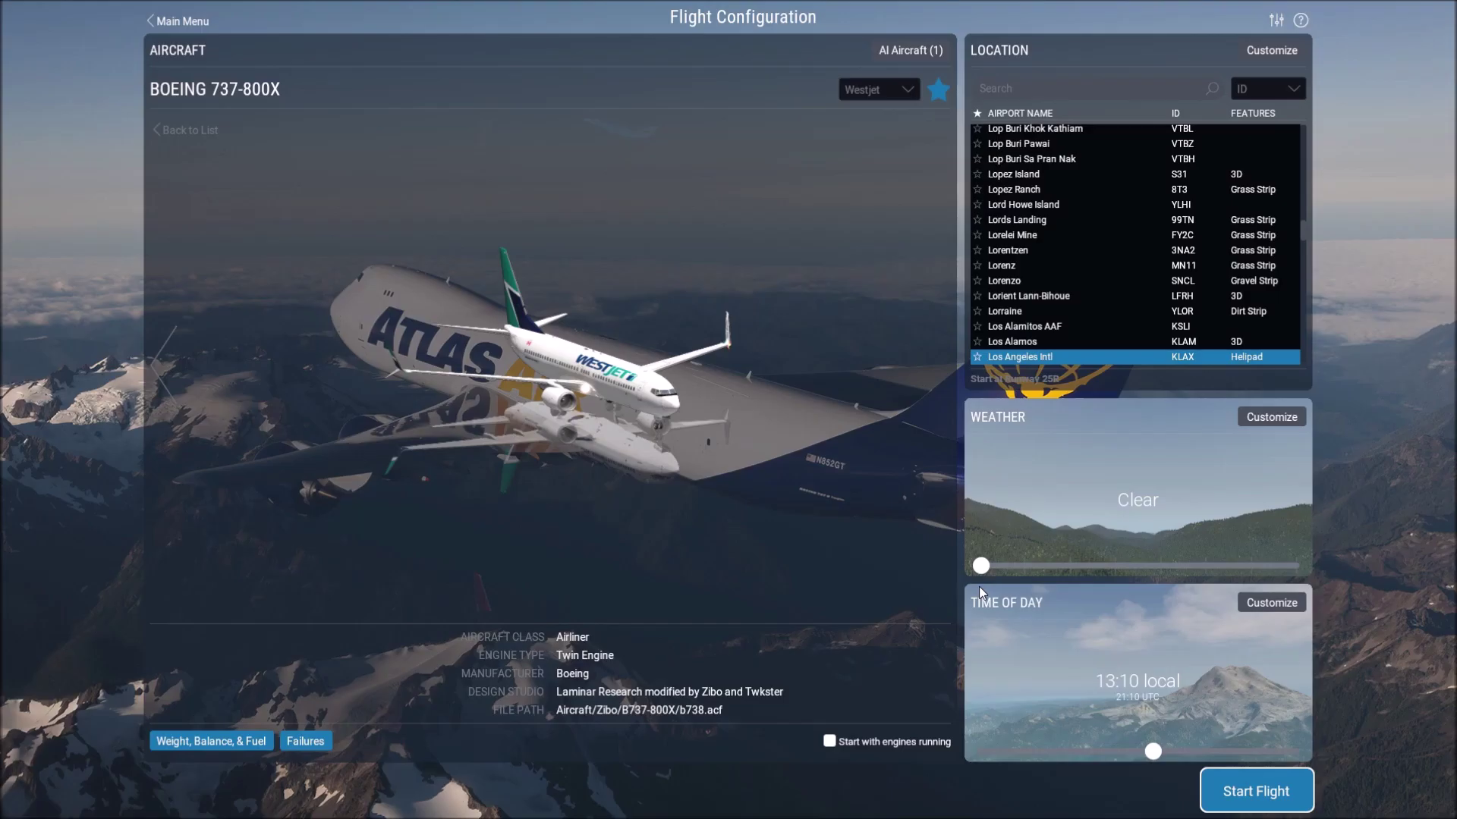
click(1252, 791)
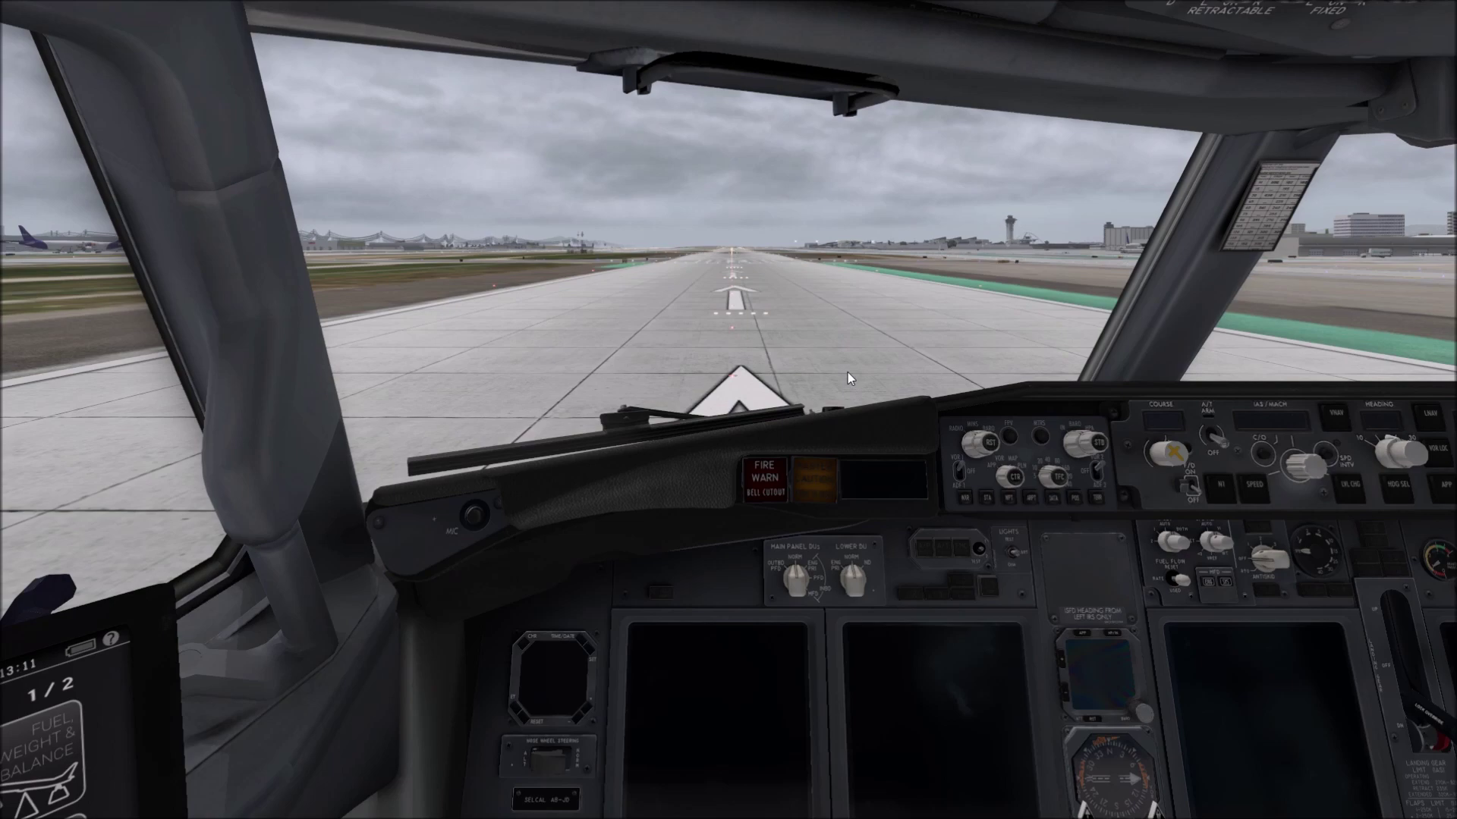
Examine the aircraft on the runway from the cockpit and from several exterior angles, including the Westjet livery.
key(a)
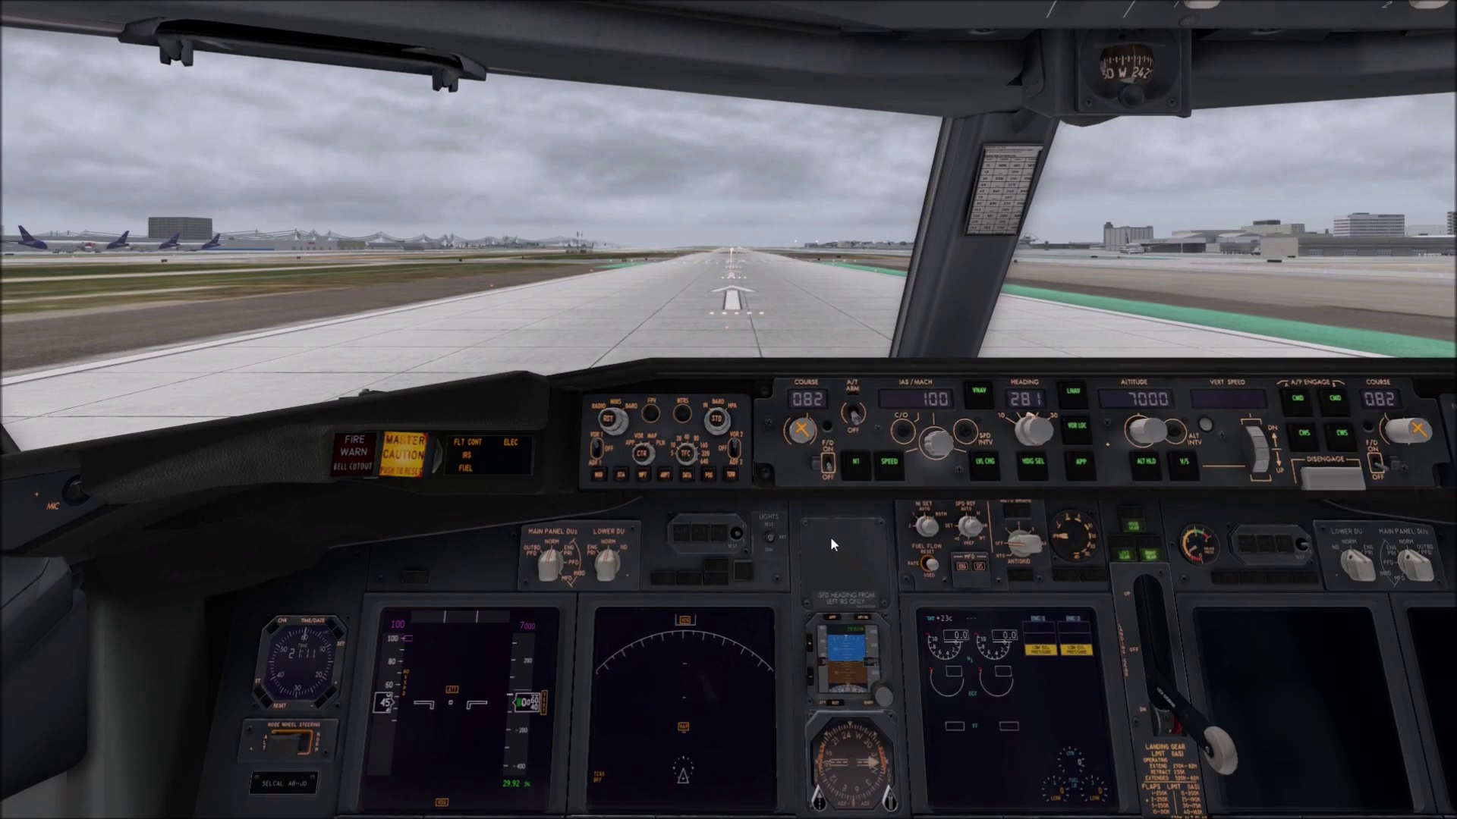
key(a)
key(a)
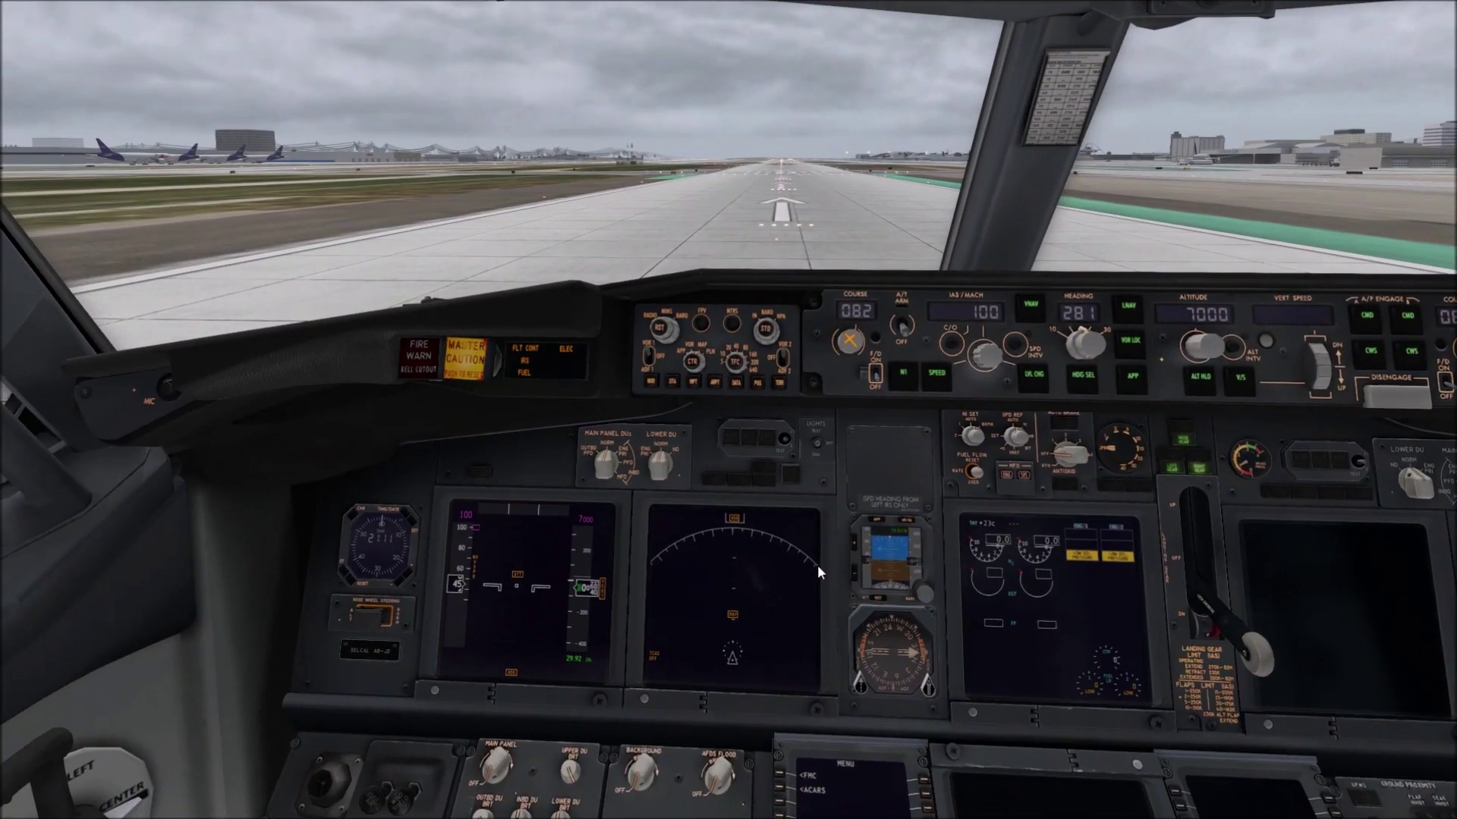
key(a)
key(a)
key(a)
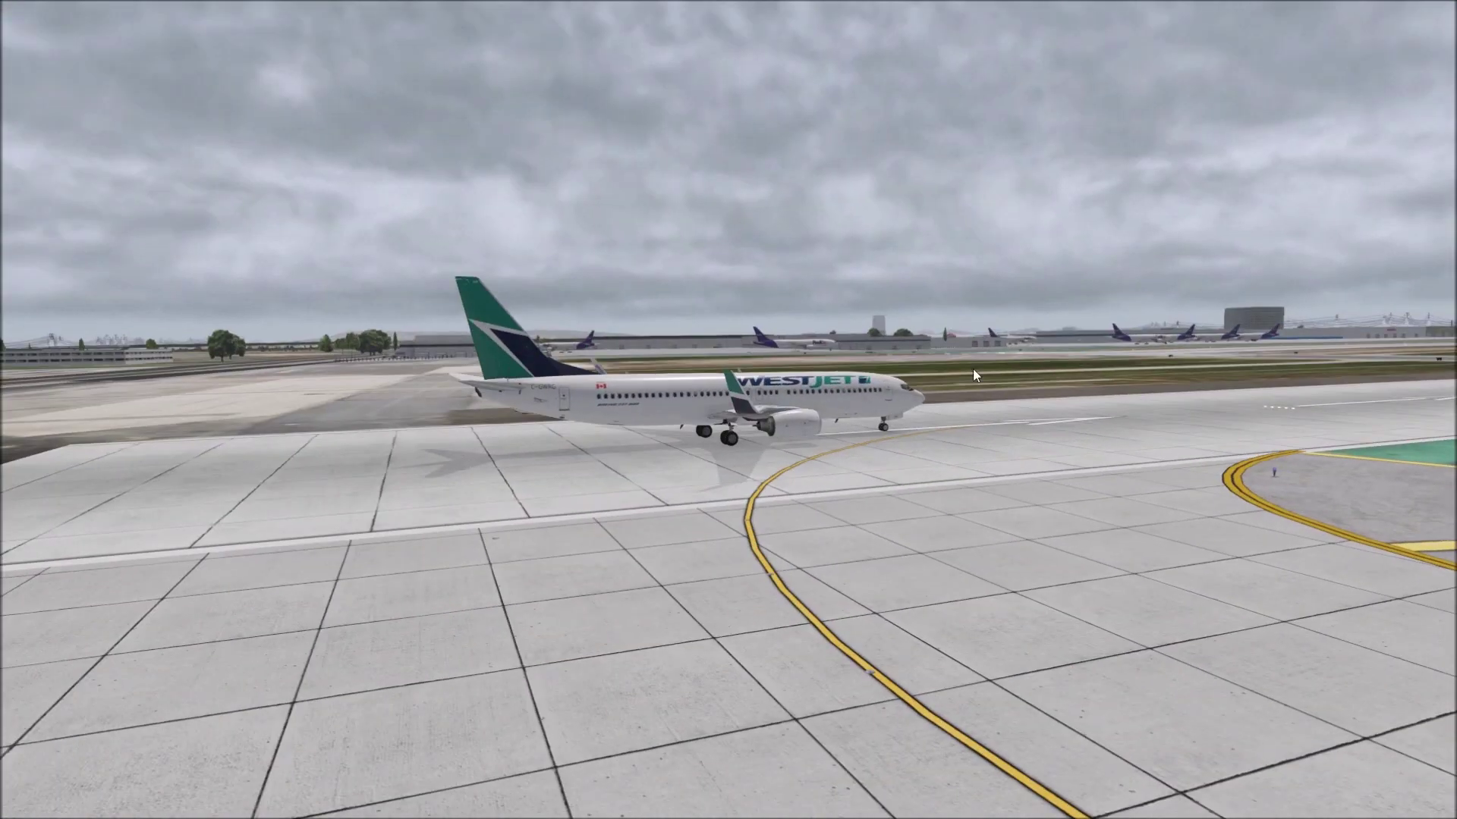
key(a)
key(a)
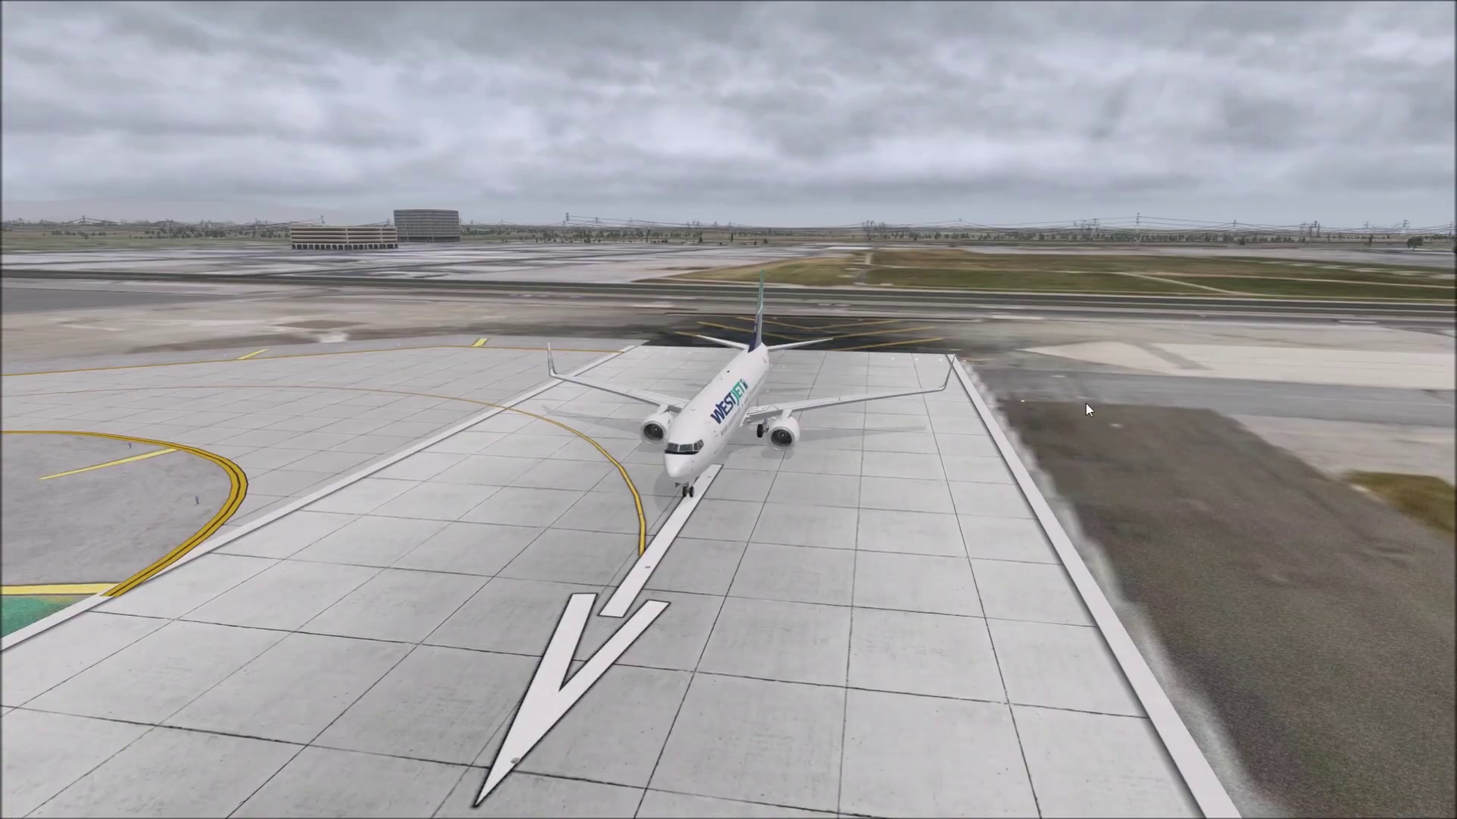
key(a)
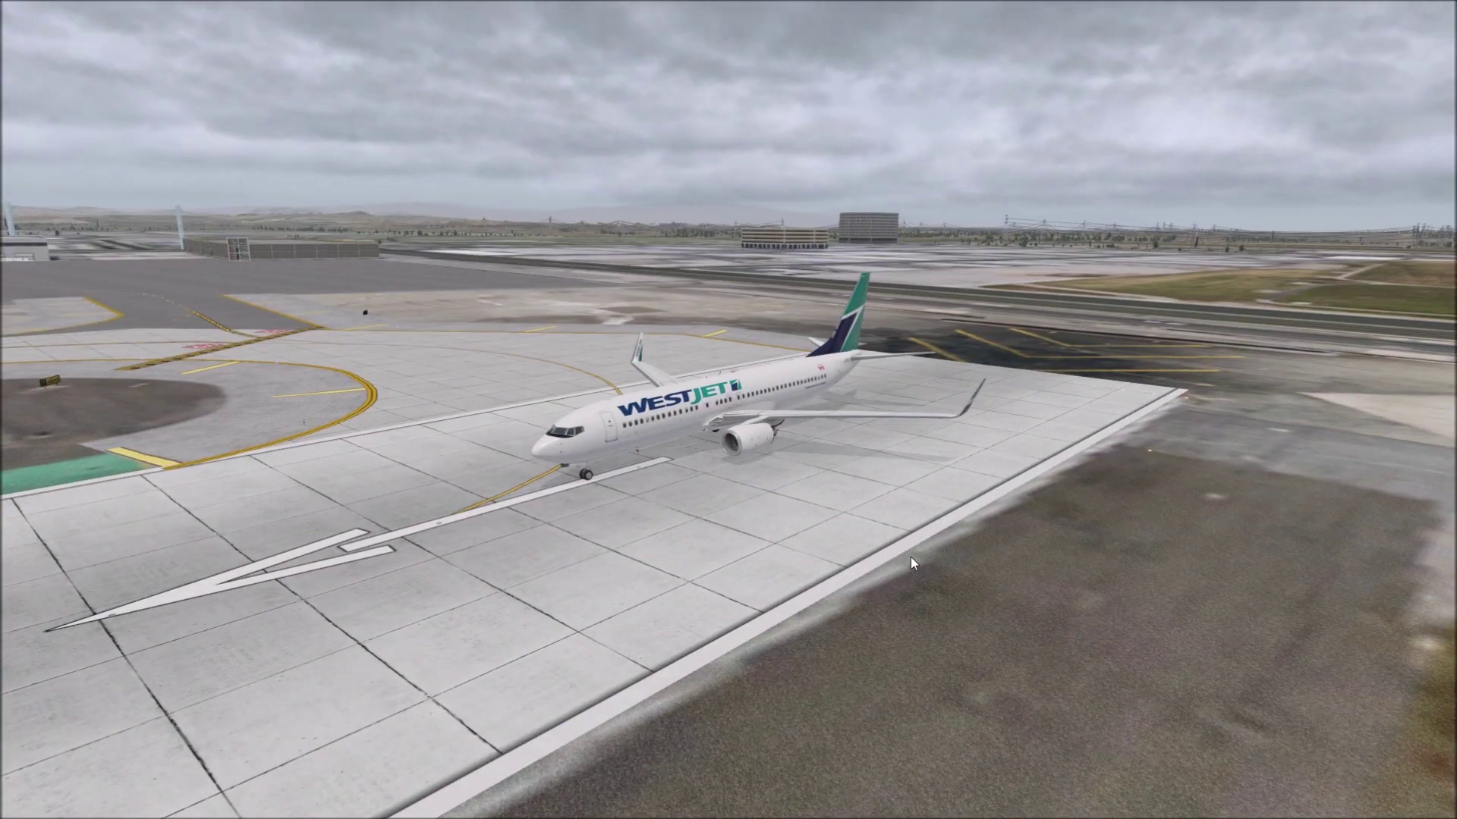